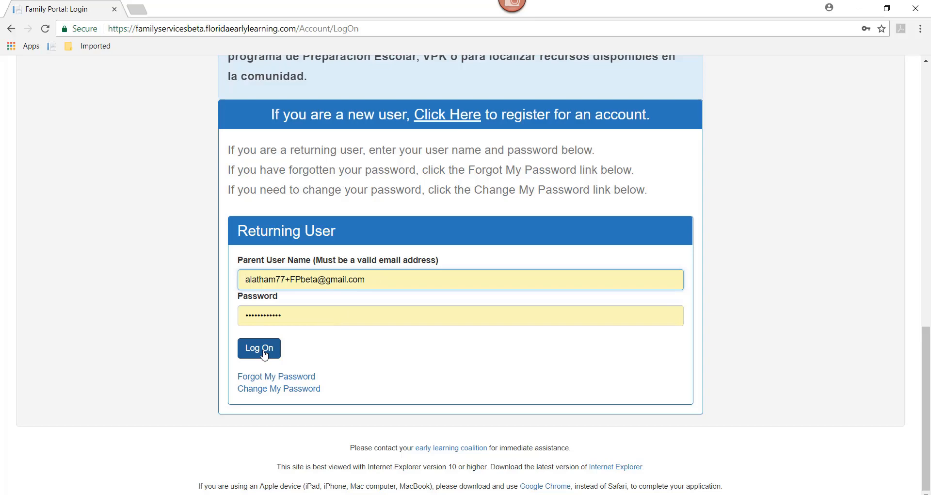
Step: Log on with the prefilled parent account and dismiss the VPK eligibility notice so that it does not show again
click(264, 354)
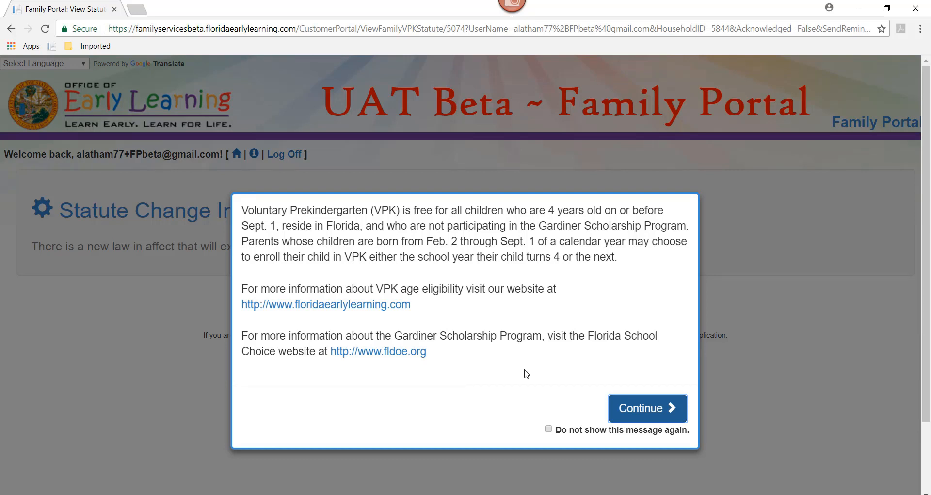
click(548, 429)
click(636, 416)
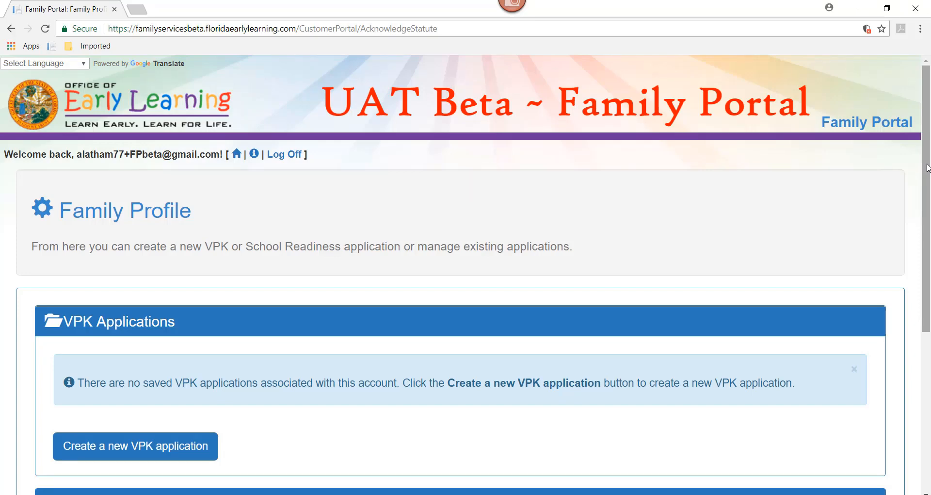
Step: Create a new VPK application from the Family Profile
drag(927, 167, 928, 307)
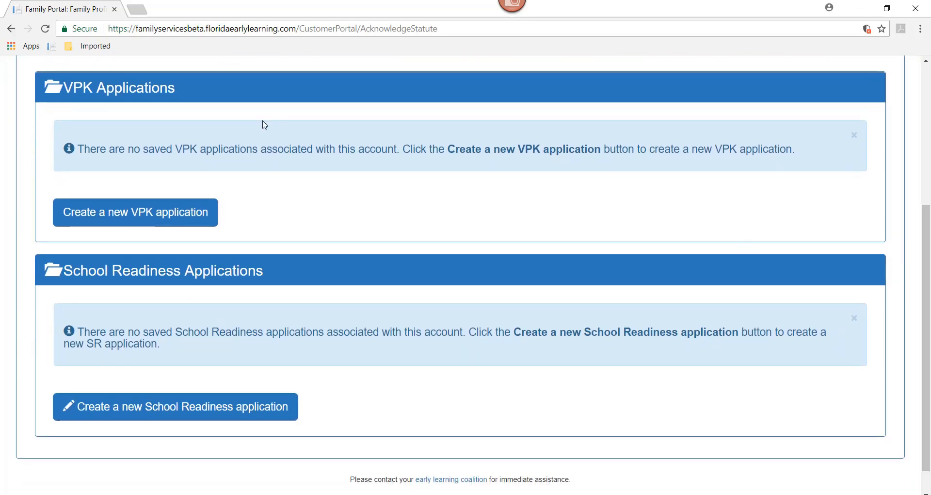
click(157, 218)
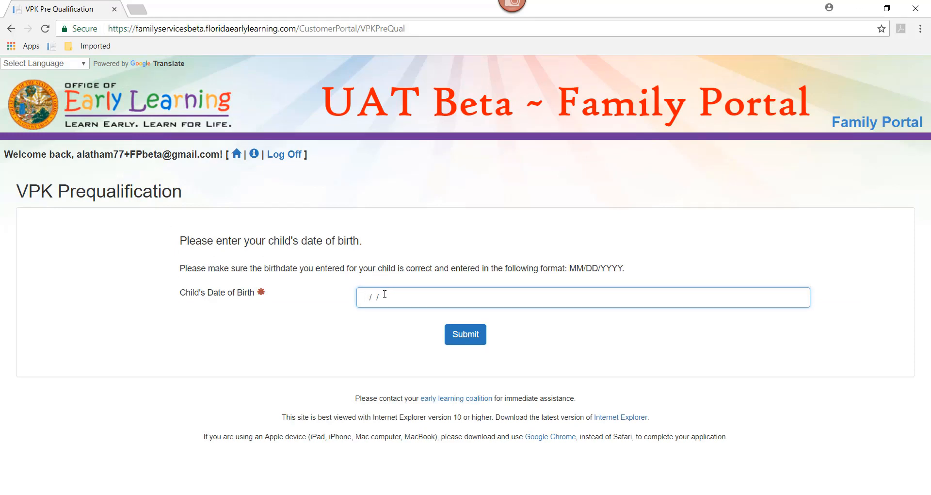
Step: Submit a child's date of birth to check VPK eligibility, and close the eligibility results without selecting a program year
text(05/05/2012)
click(479, 339)
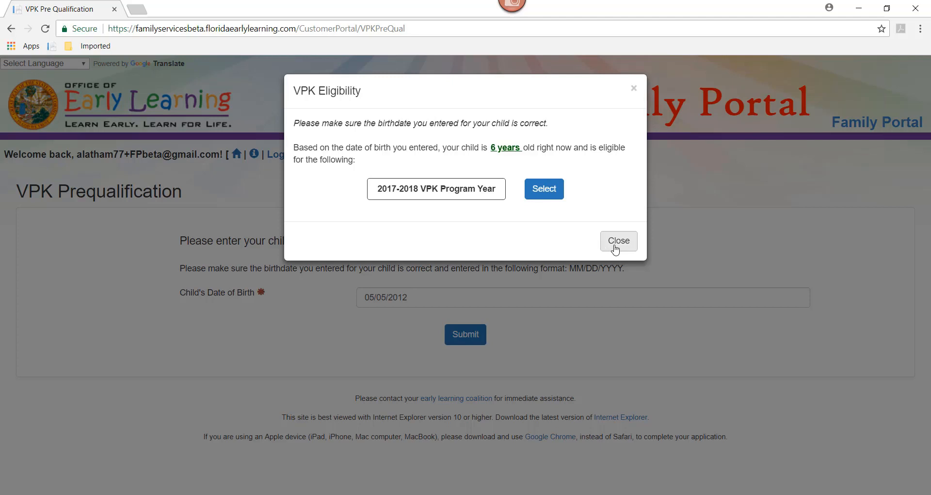
click(615, 250)
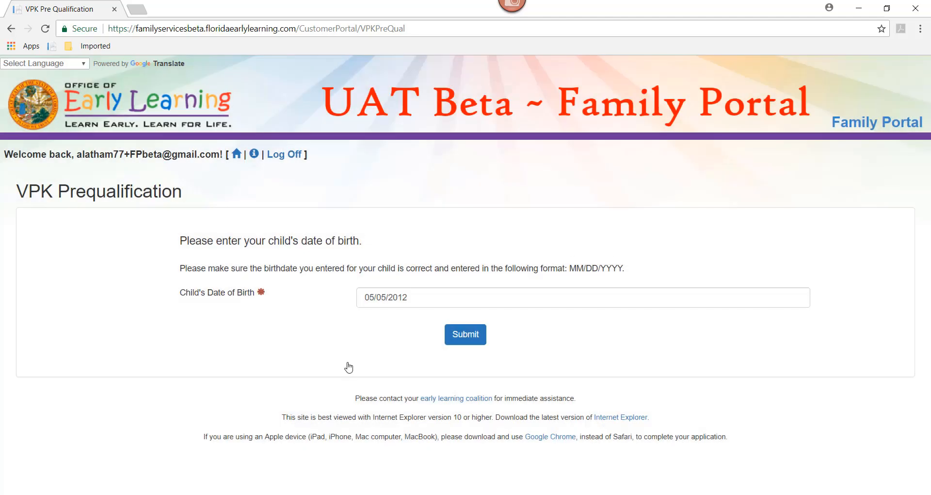
Step: Replace the child's date of birth, resubmit it, and select the 2017-2018 VPK Program Year
drag(415, 305, 295, 301)
text(02/)
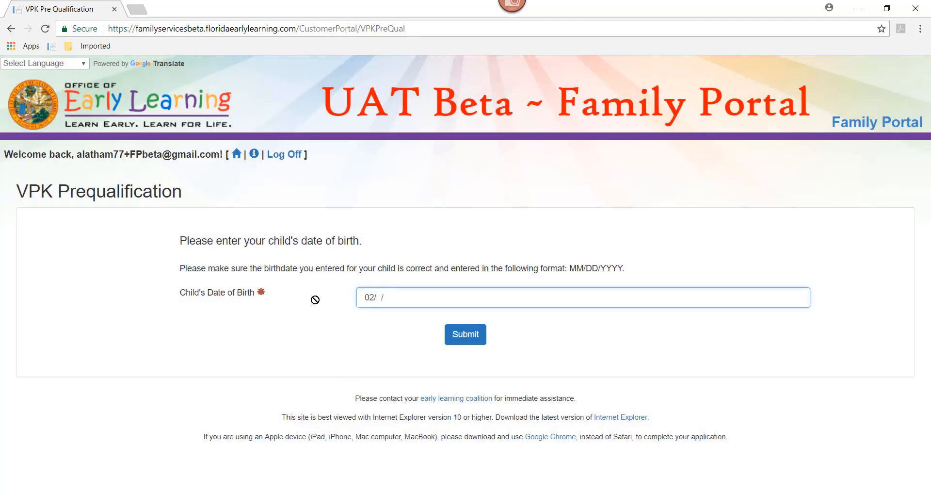
text(02/2013)
click(466, 335)
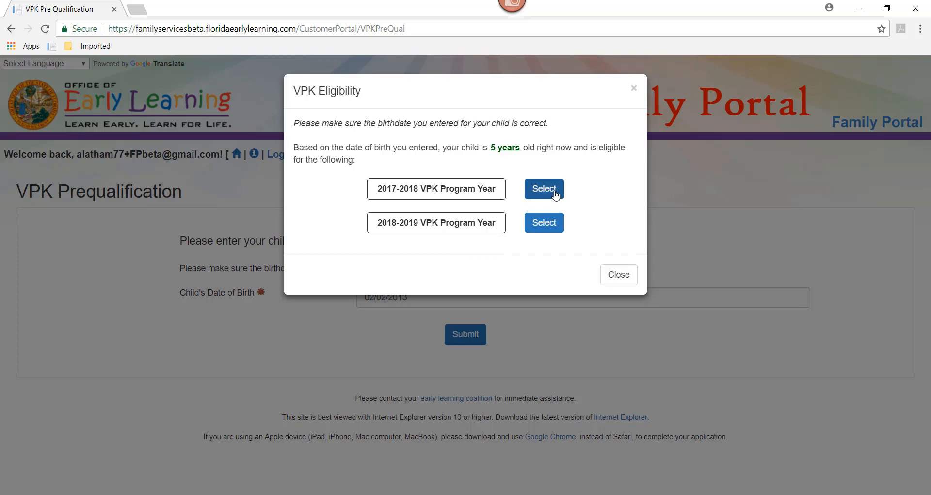
click(555, 194)
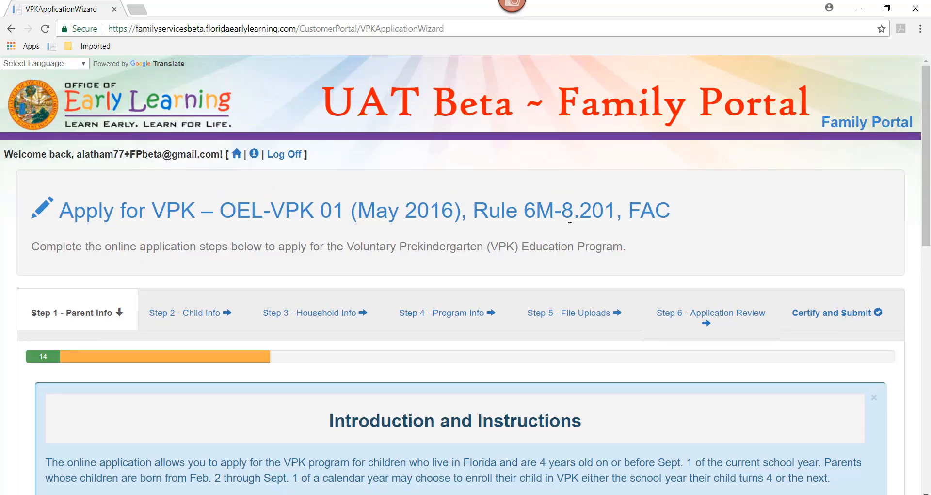
Step: Read through the application's Introduction and Instructions and continue to the Parent Profile form
drag(928, 118, 928, 164)
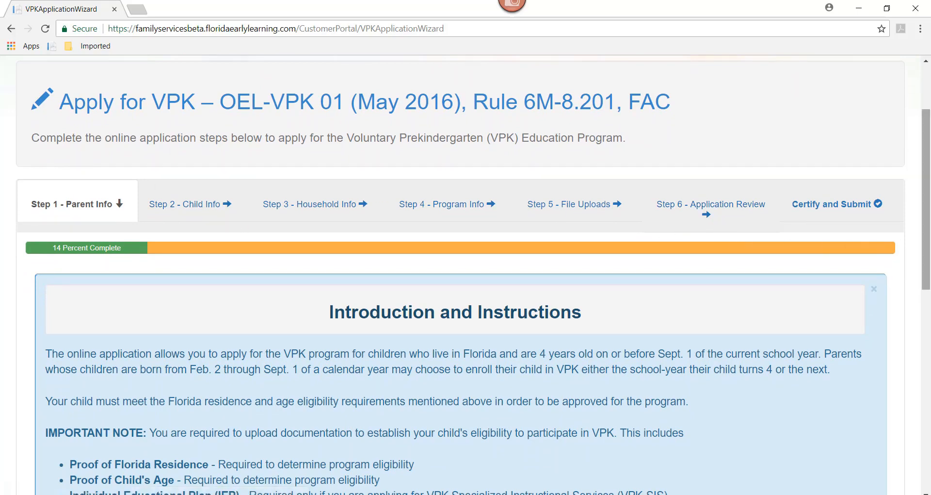
drag(929, 229, 929, 324)
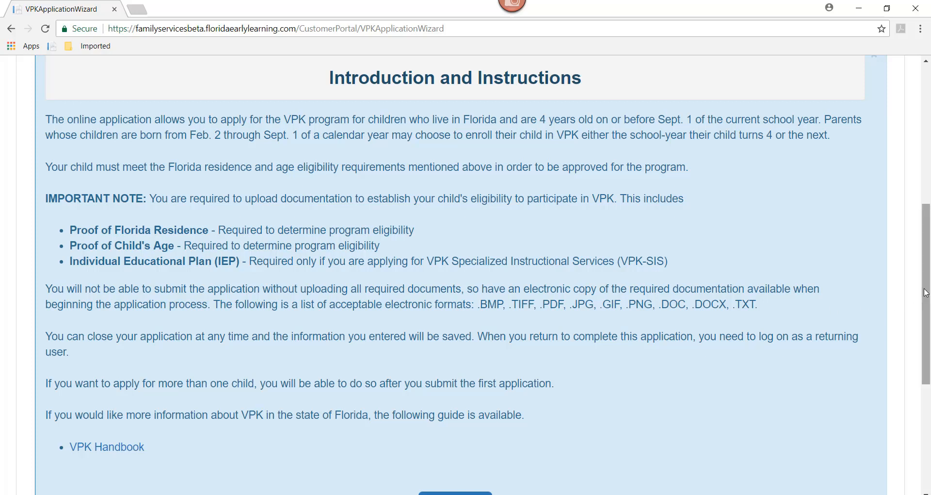
drag(926, 294, 929, 340)
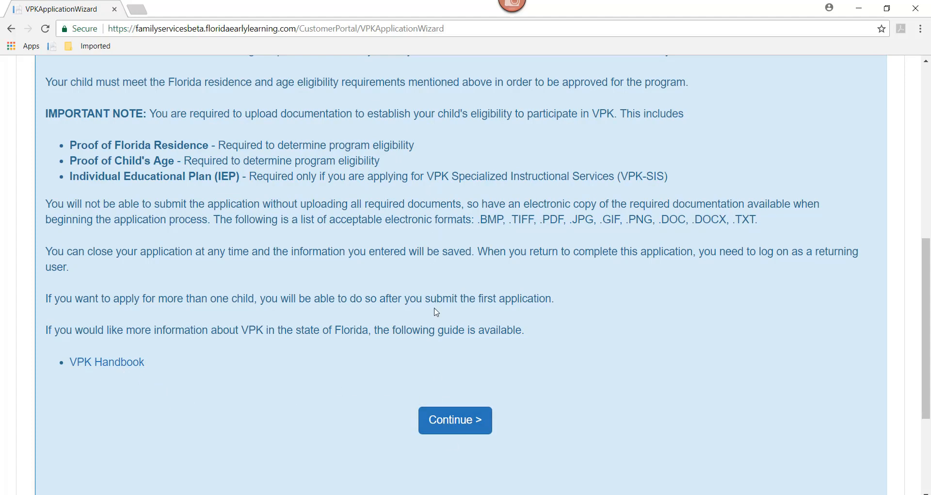
click(452, 429)
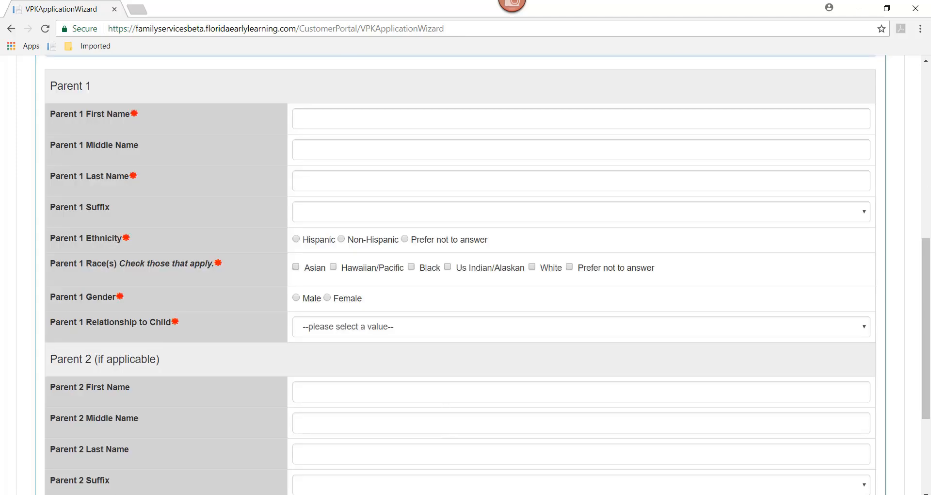
Step: Enter the first and last name of Parent 1 in the Parent Profile
scroll(910, 214, up, 5)
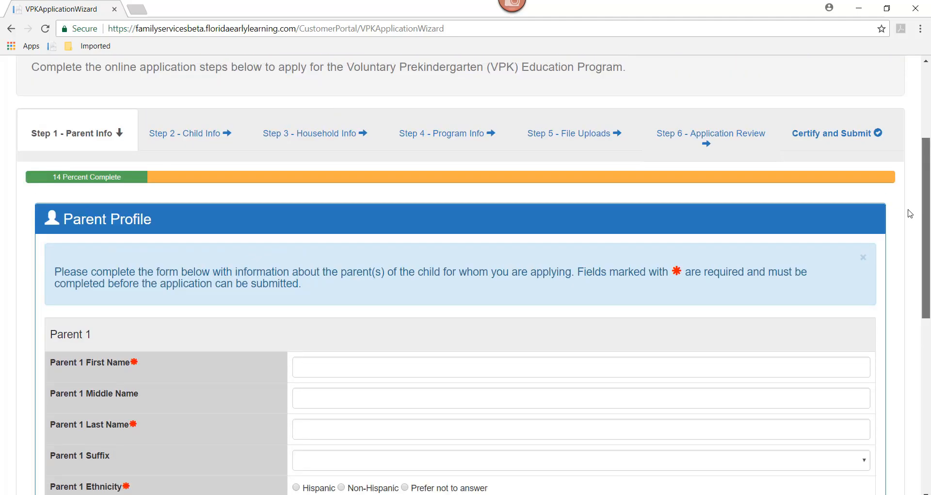
scroll(923, 207, up, 2)
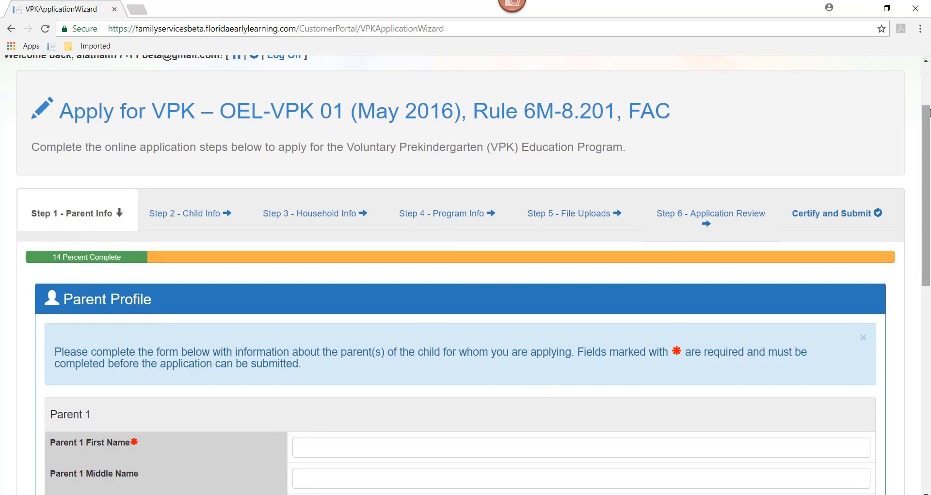
drag(926, 125, 926, 199)
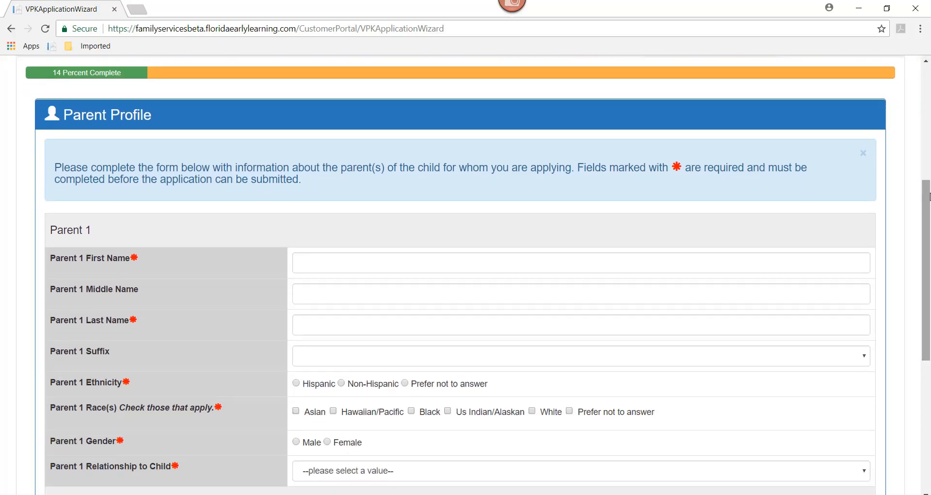
click(321, 263)
text(S)
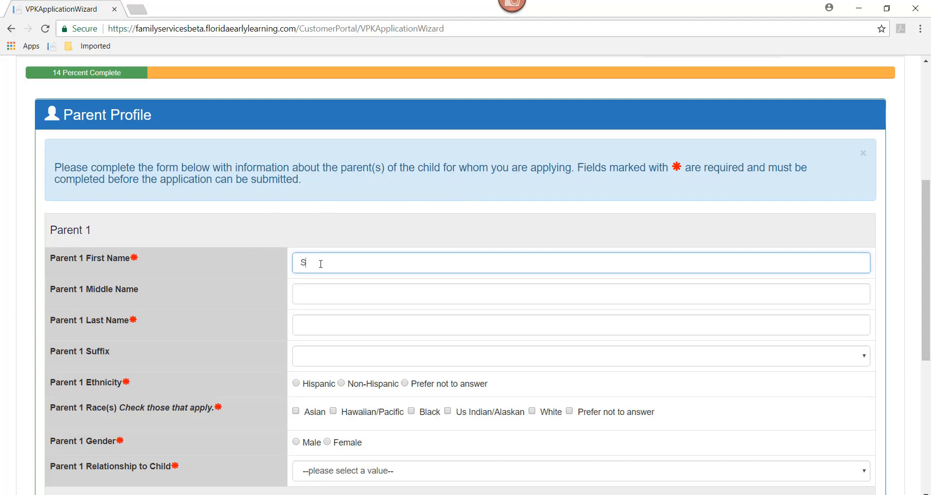
text(nftr)
key(BackSpace)
key(BackSpace)
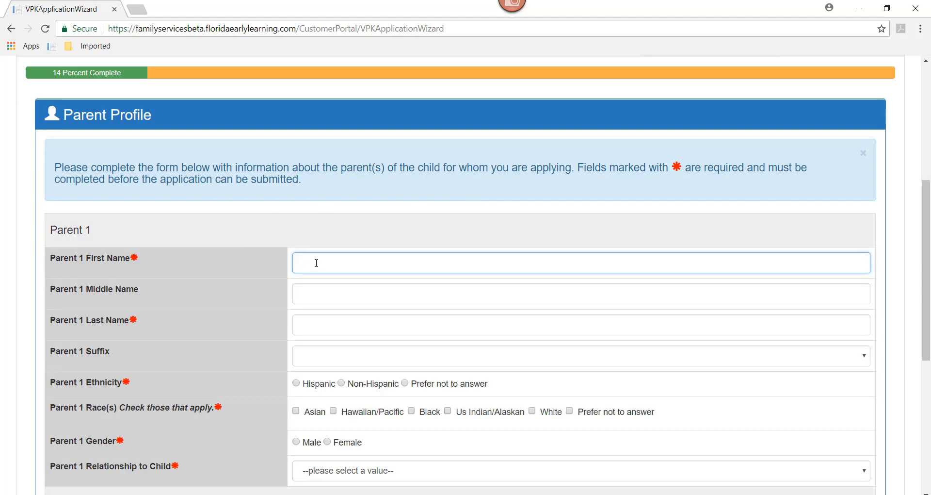
key(Tab)
key(Tab)
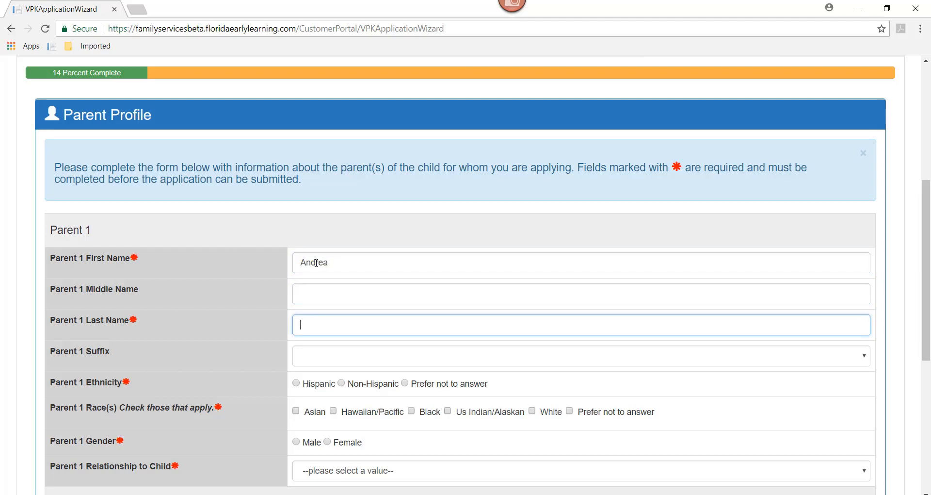
Step: Set Parent 1's ethnicity and race to Prefer not to answer, gender to Female and relationship to Parent/Step Parent, and proceed to Child Info
click(406, 383)
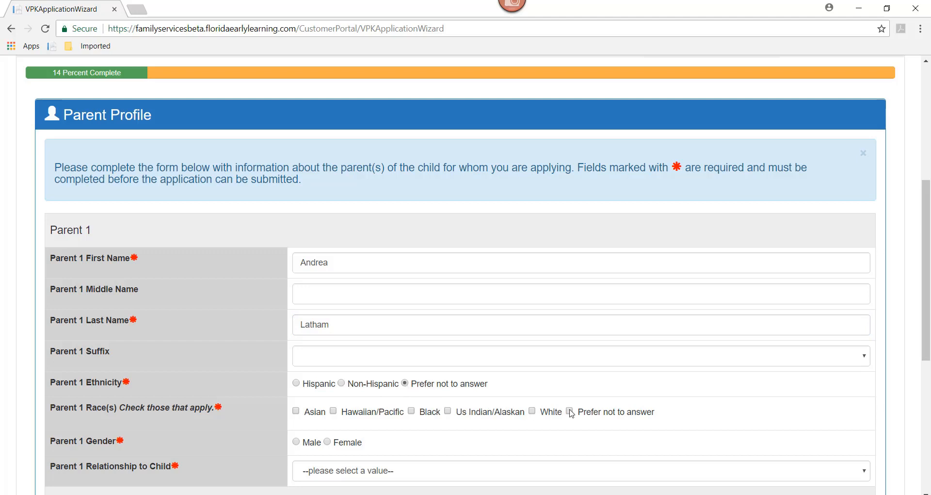
scroll(366, 238, down, 4)
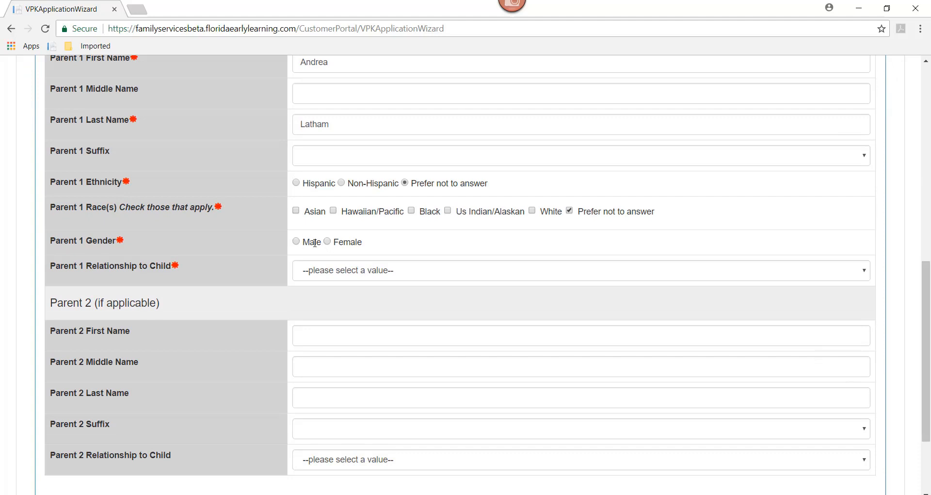
click(332, 245)
click(332, 271)
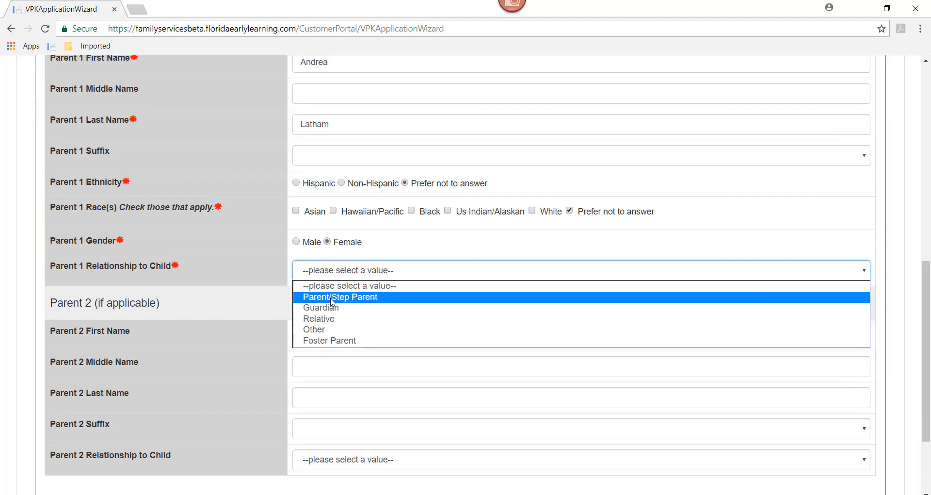
click(332, 297)
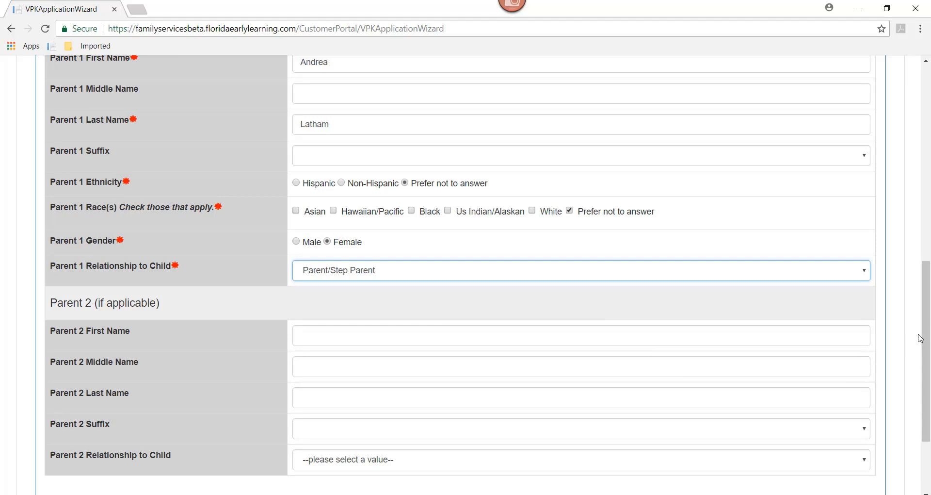
scroll(920, 338, down, 2)
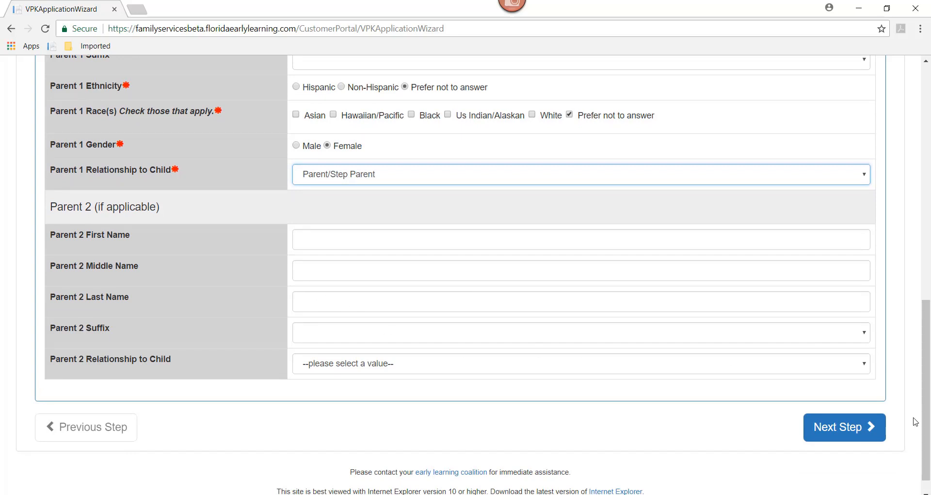
click(844, 434)
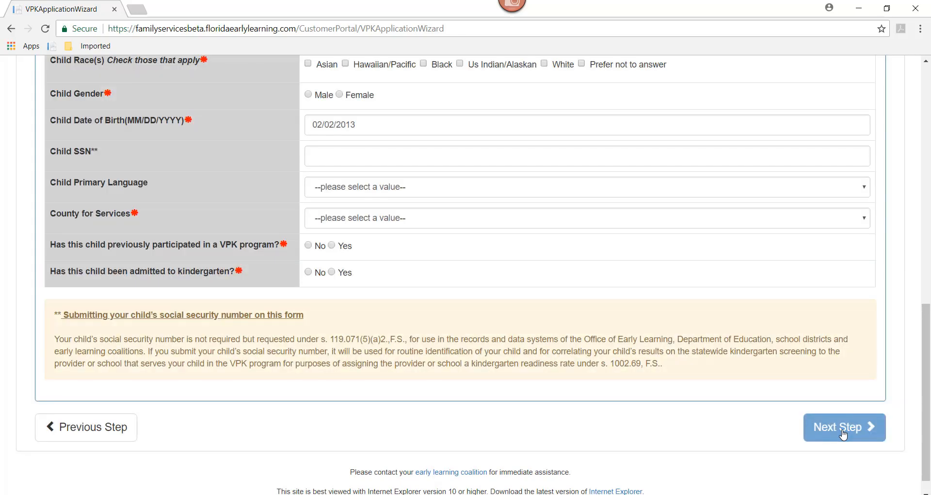
Step: Enter the child's first and last name in the Child Profile
drag(928, 409, 916, 249)
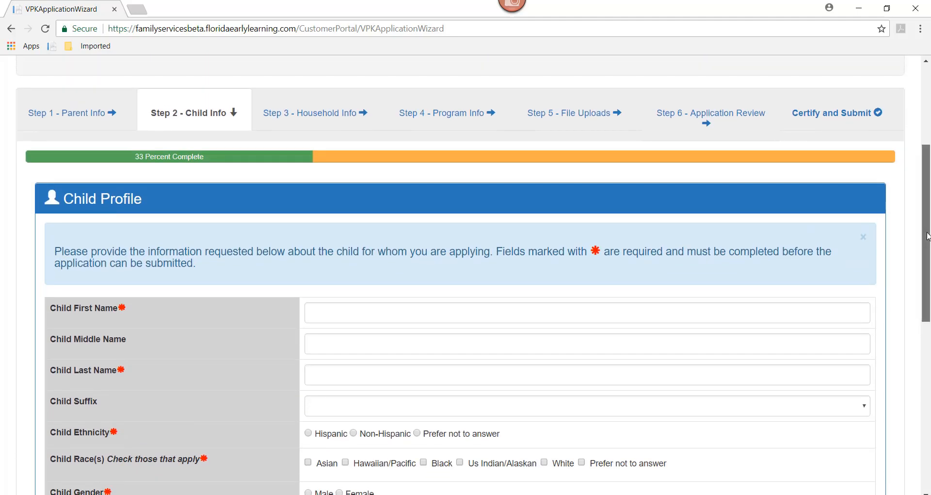
drag(927, 236, 929, 281)
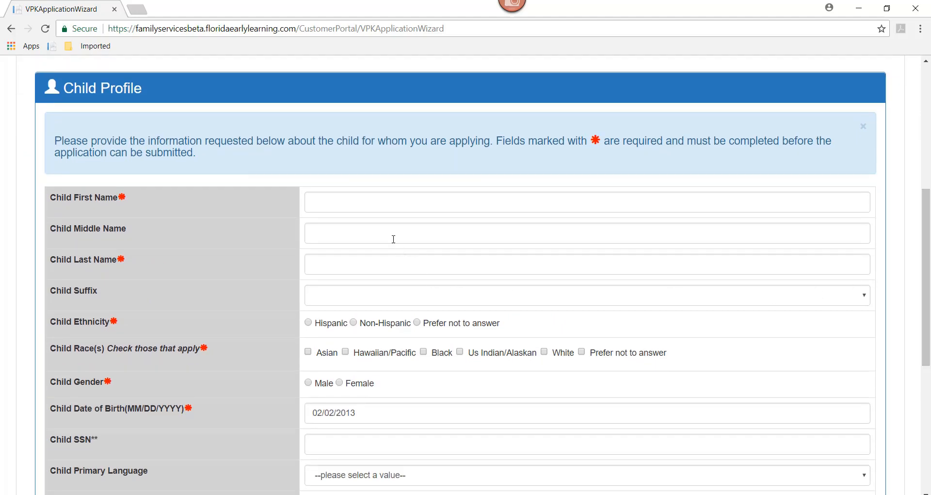
click(338, 202)
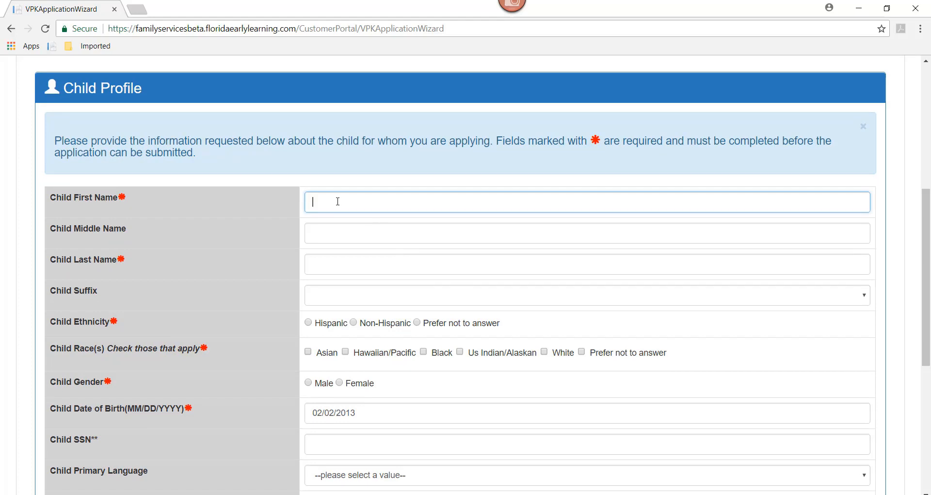
key(Tab)
key(Tab)
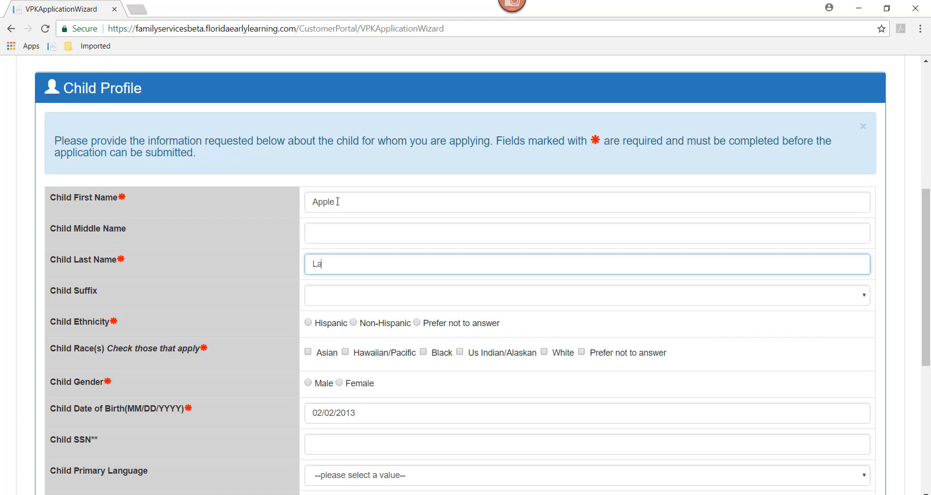
Step: Set the child's ethnicity and race to Prefer not to answer and the gender to Female
click(446, 329)
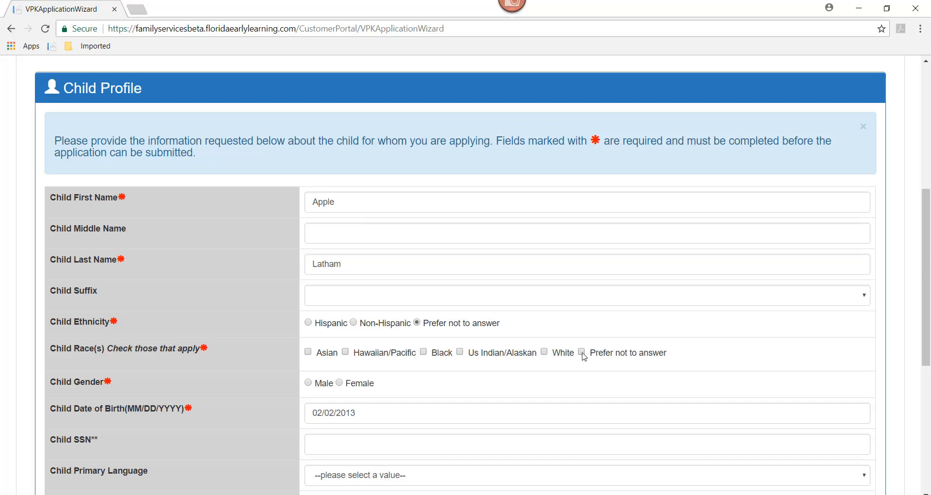
scroll(929, 318, down, 3)
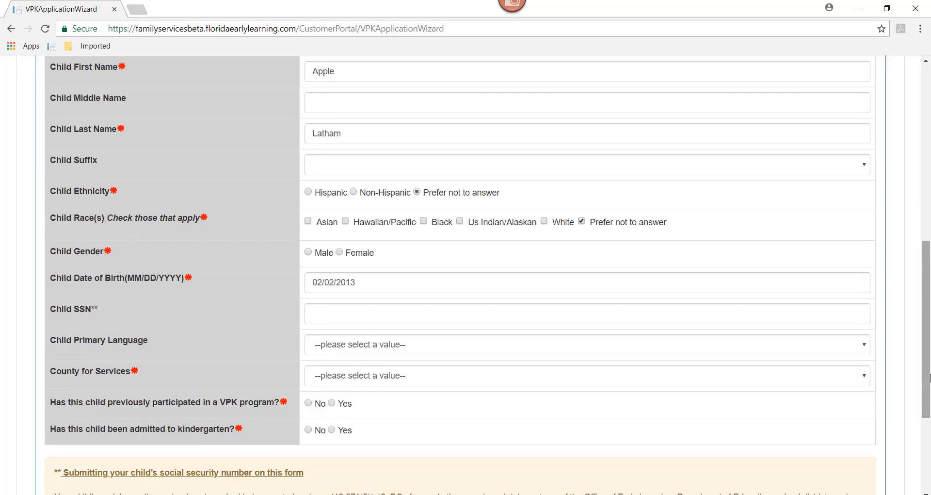
click(340, 253)
Step: Set the child's primary language to English and the county for services to Leon
drag(927, 306, 927, 343)
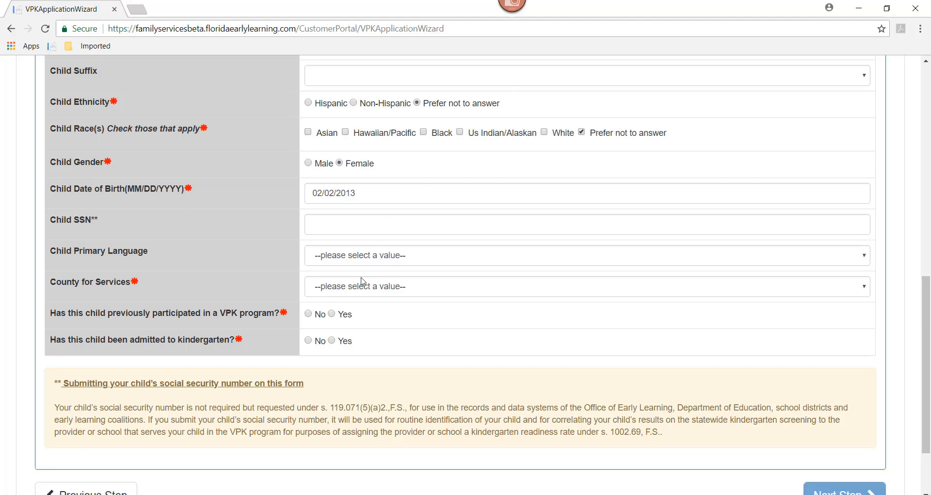
click(353, 258)
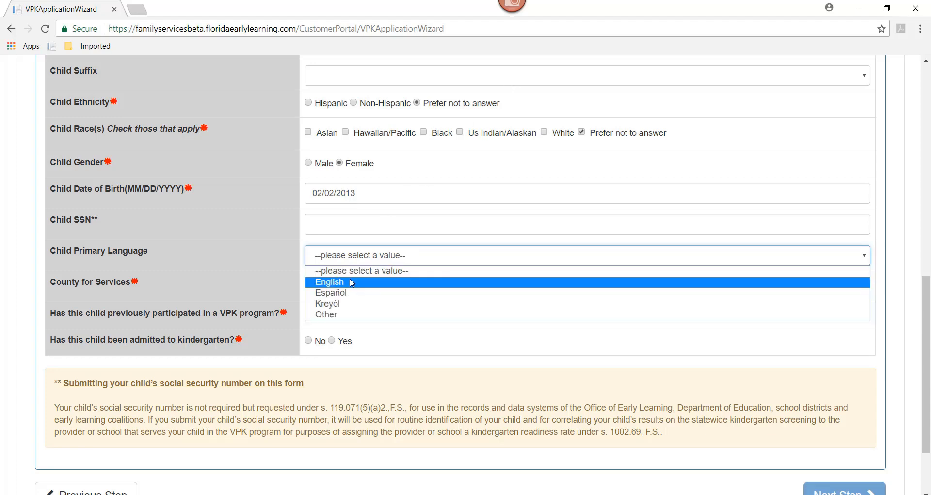
click(353, 282)
click(349, 289)
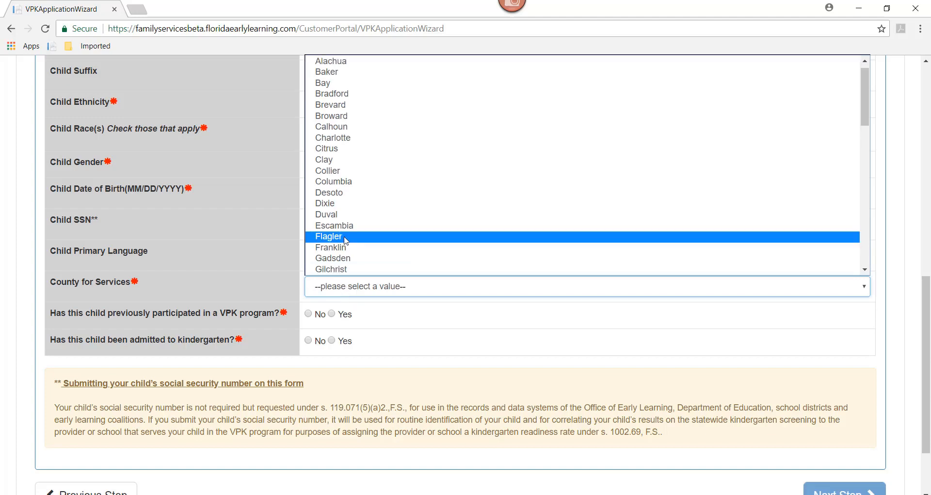
drag(868, 106, 867, 163)
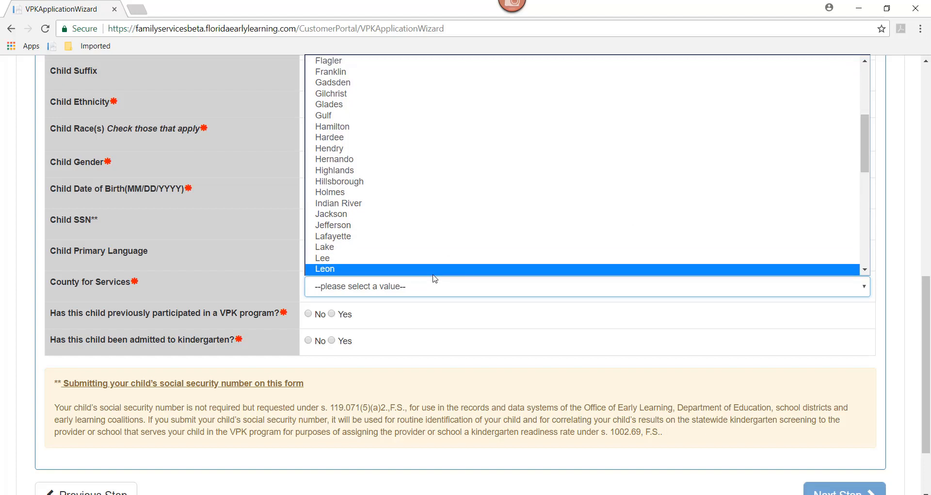
click(434, 273)
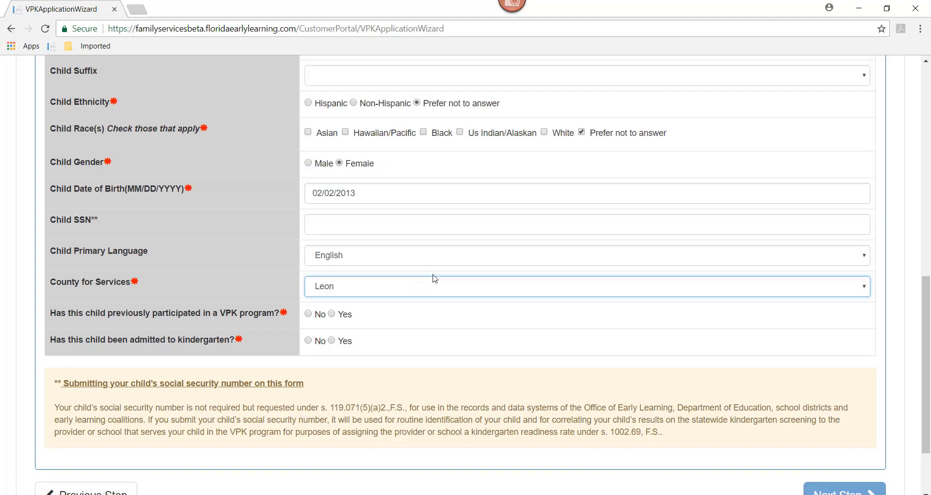
Step: Answer No to previous VPK participation and kindergarten admission, and continue through the VPK Eligibility notice to Household Info
click(309, 315)
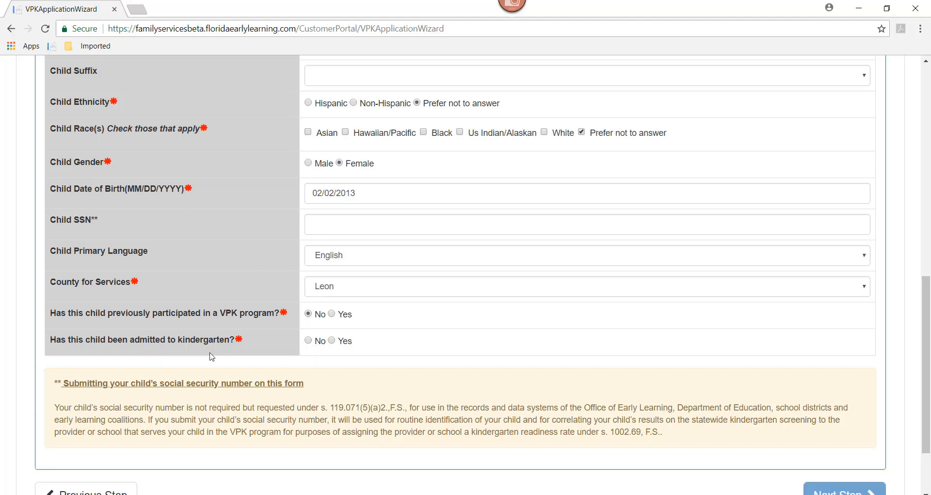
click(312, 341)
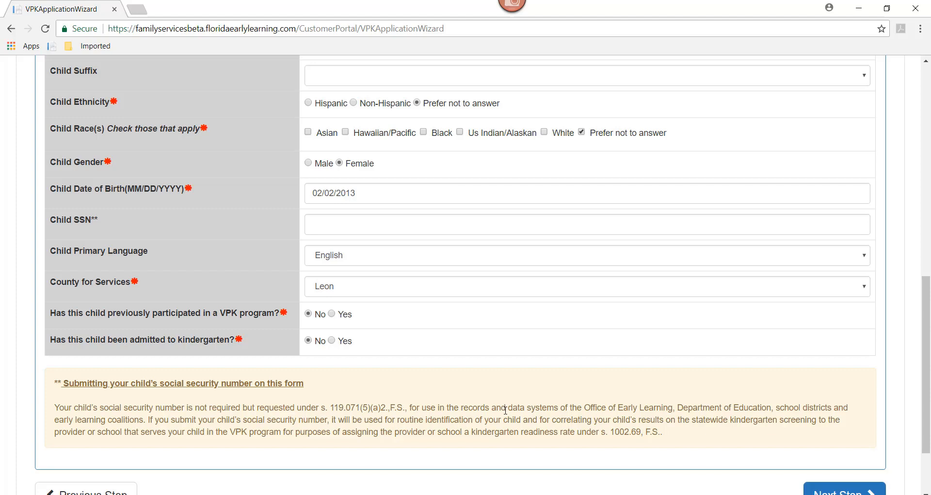
drag(927, 359, 927, 392)
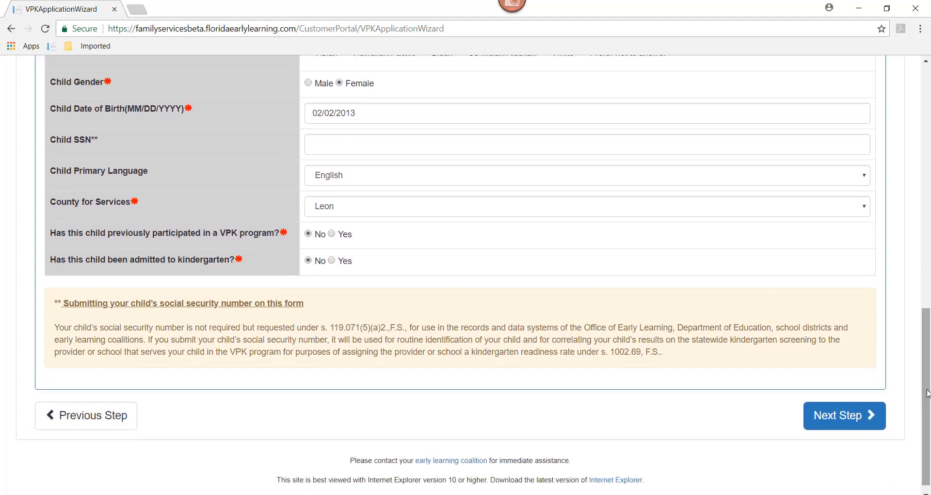
click(831, 422)
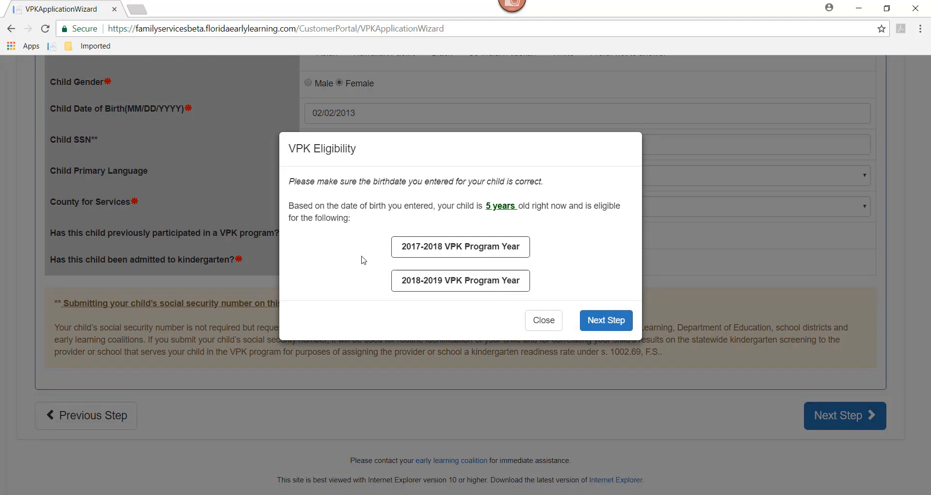
click(606, 320)
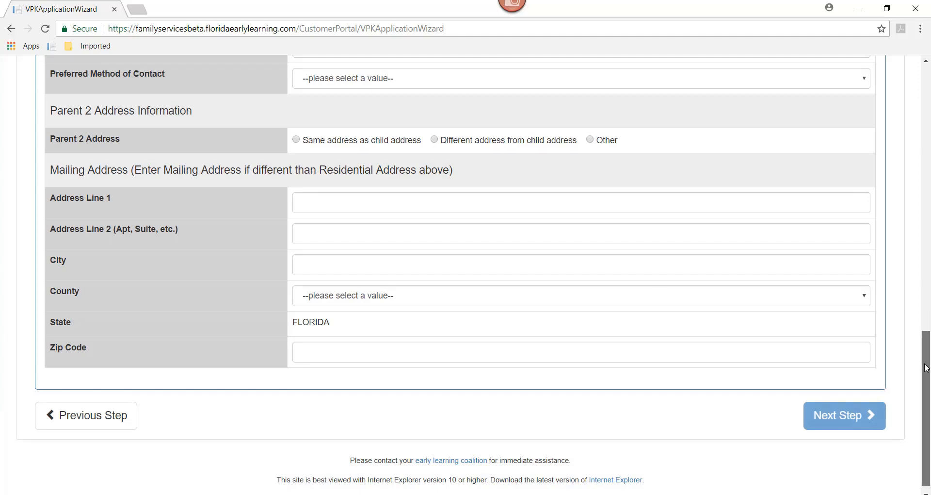
Step: Enter the street address and city of Parent 1's residential address in the Contact Information
scroll(927, 369, up, 4)
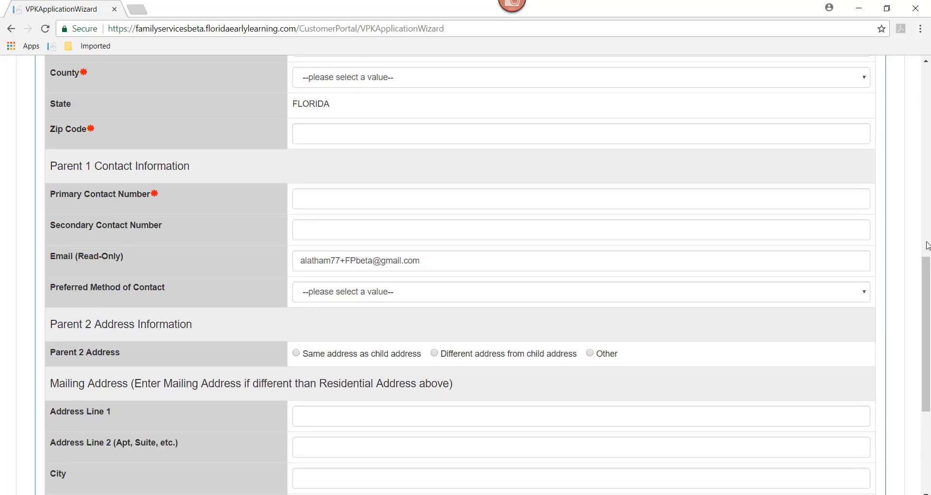
drag(927, 270, 926, 118)
click(926, 118)
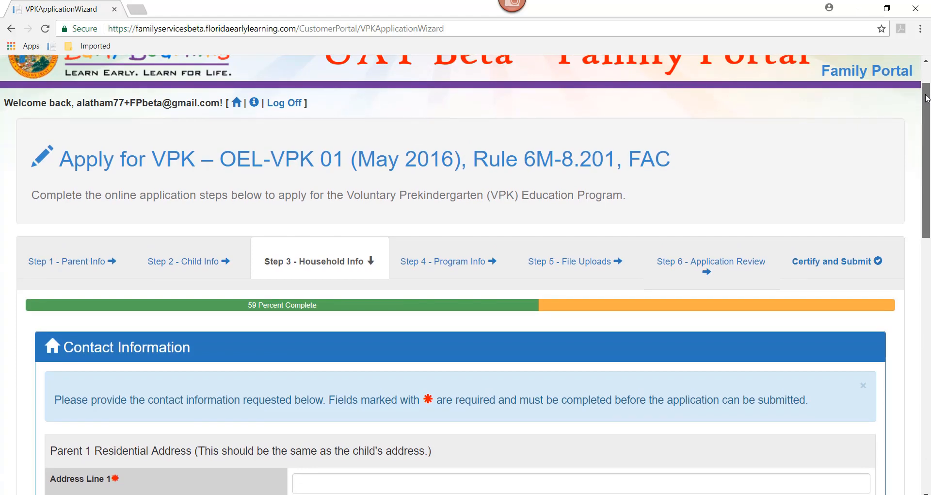
scroll(926, 104, down, 4)
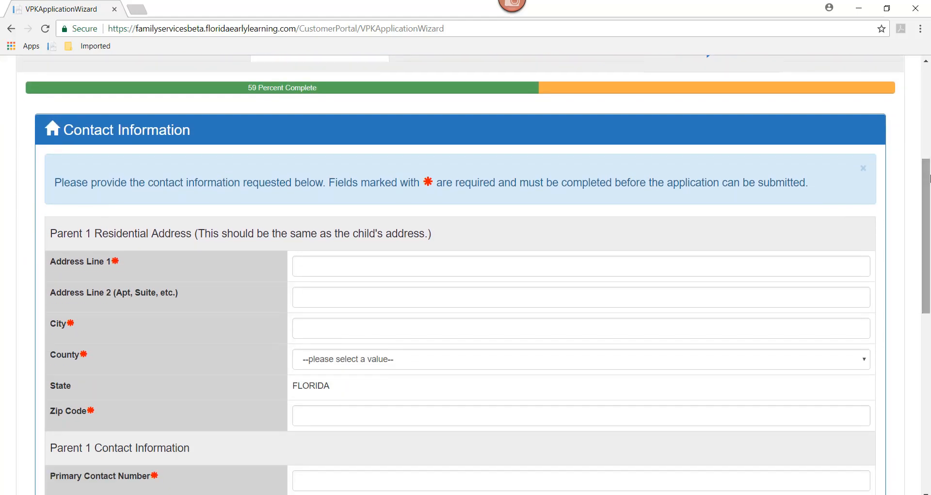
click(308, 268)
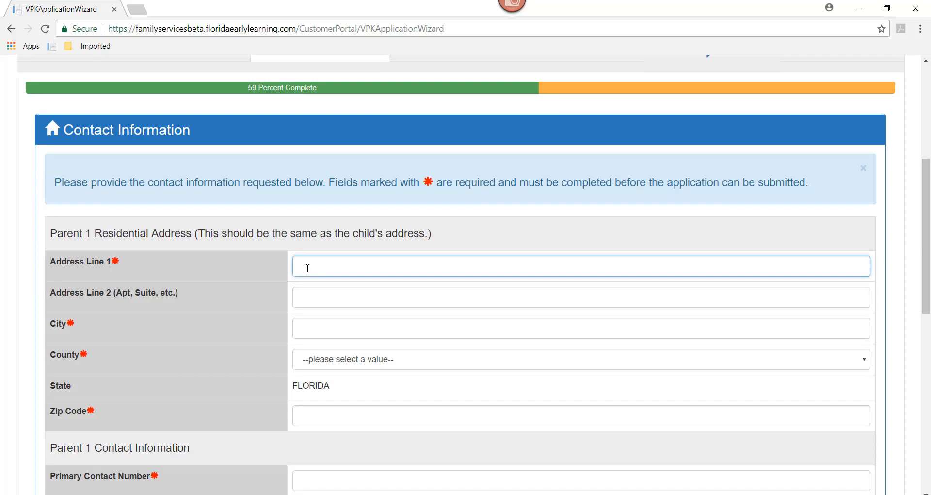
key(Tab)
key(Tab)
text(Tallahas)
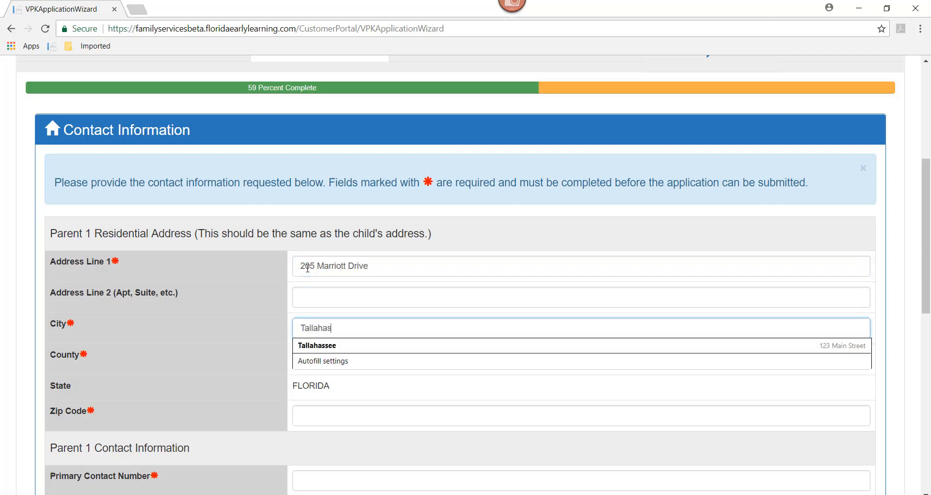
text(see)
key(Tab)
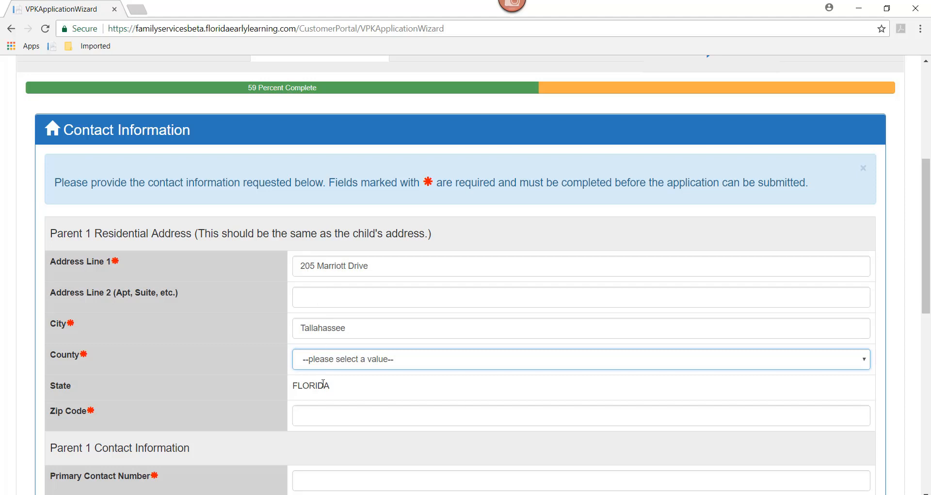
Step: Set the county of Parent 1's residential address to Leon and enter the zip code
click(321, 364)
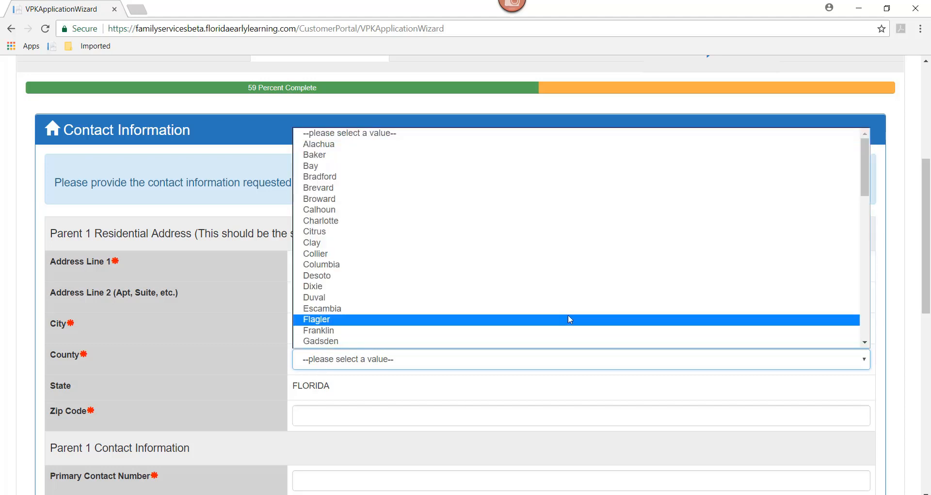
scroll(866, 182, down, 1)
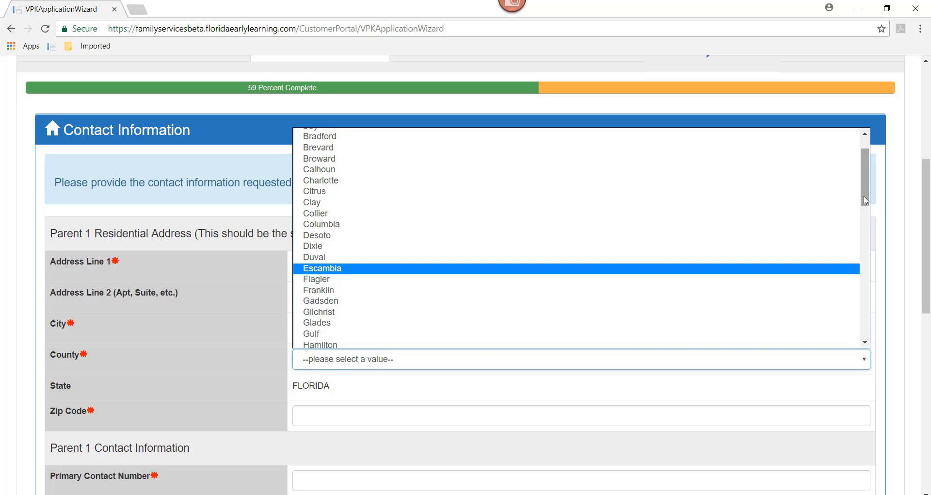
drag(867, 203, 867, 261)
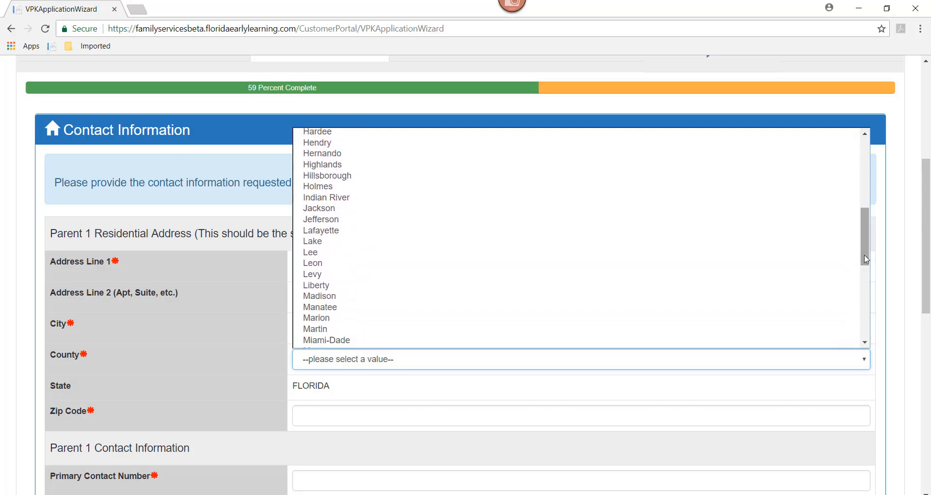
click(337, 263)
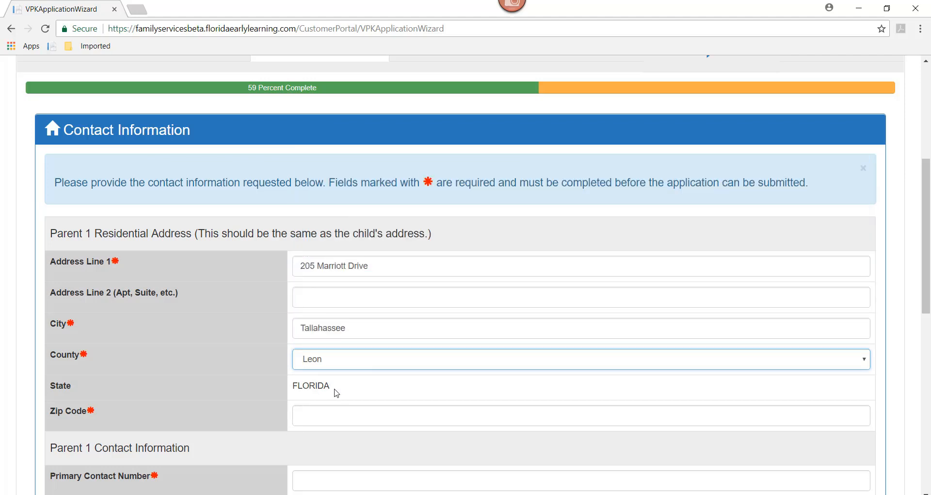
click(321, 418)
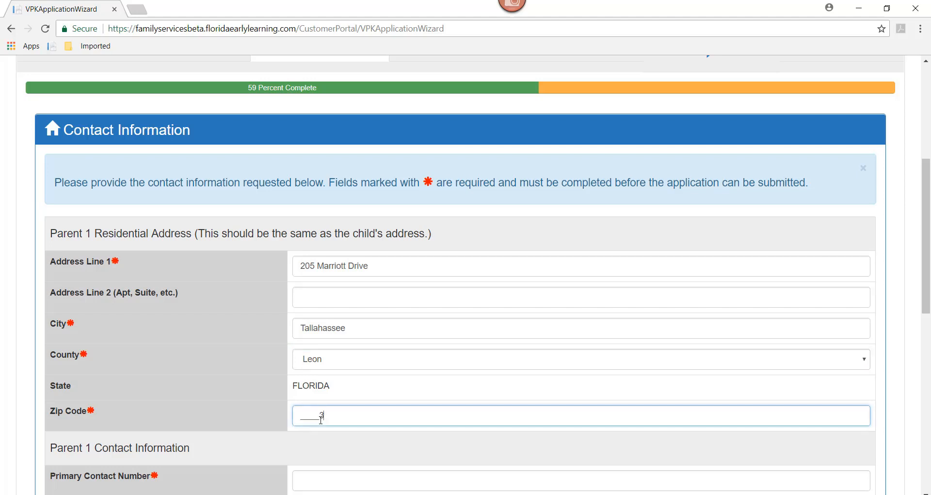
text(32309)
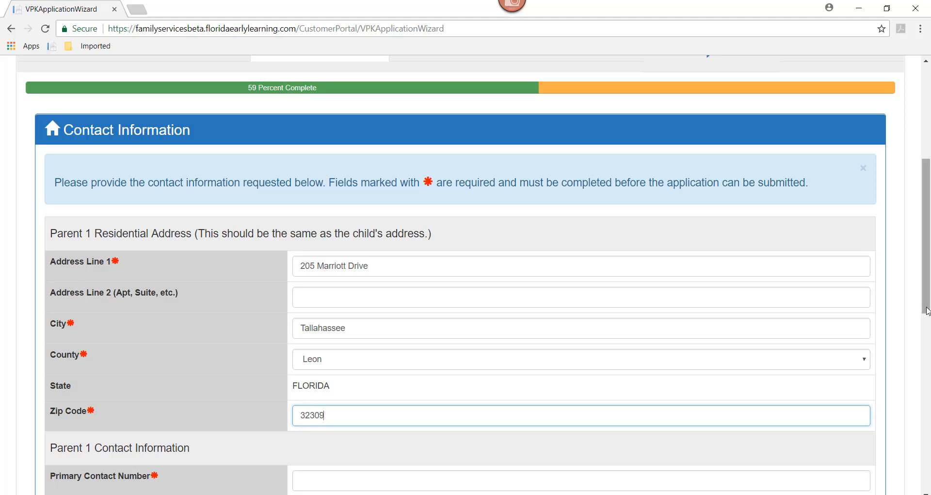
Step: Enter Parent 1's primary phone number, set the preferred method of contact to Primary Contact Number, and proceed to Program Info
scroll(929, 333, down, 5)
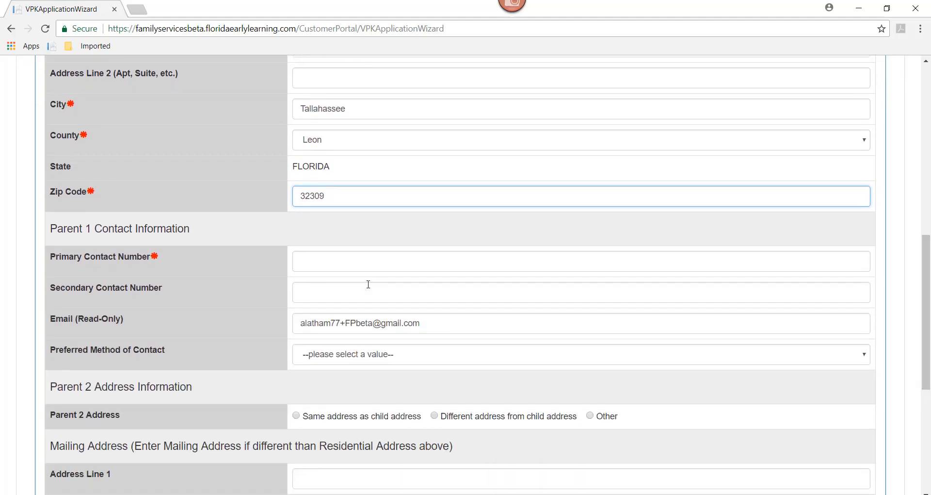
click(309, 266)
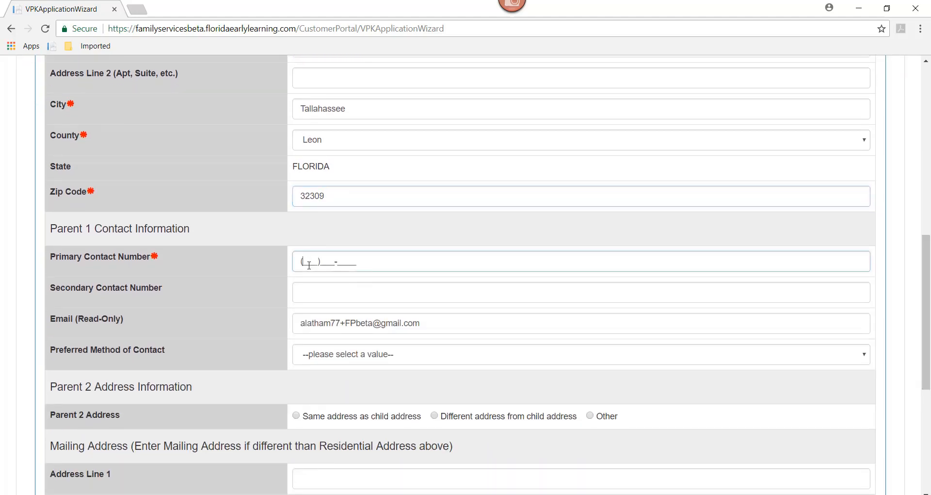
text(555)555-555)
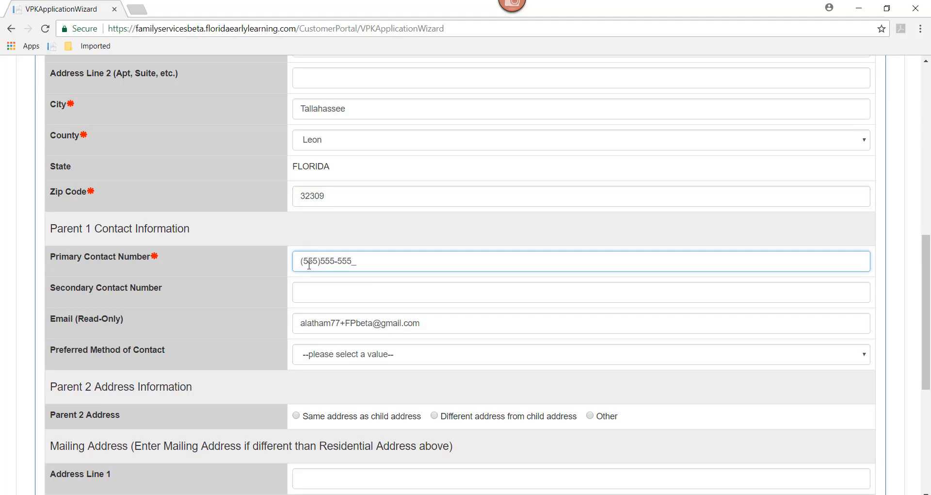
text(5)
click(324, 360)
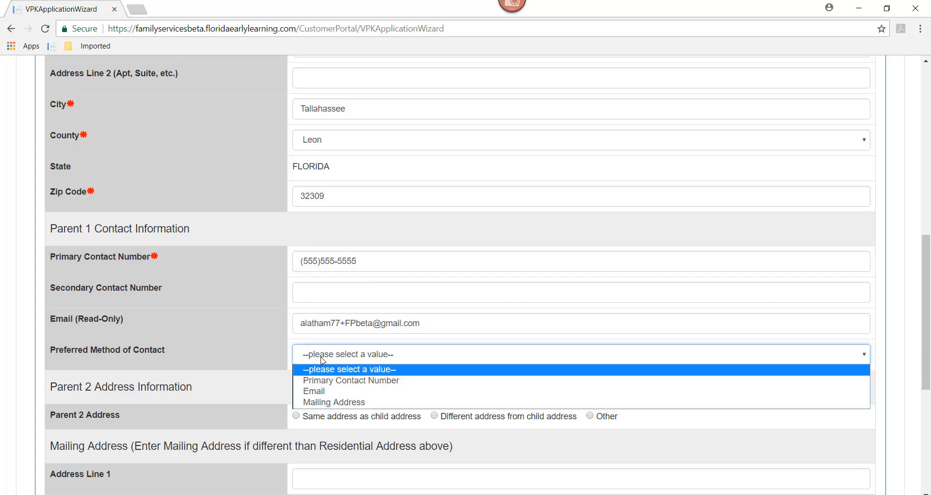
click(325, 381)
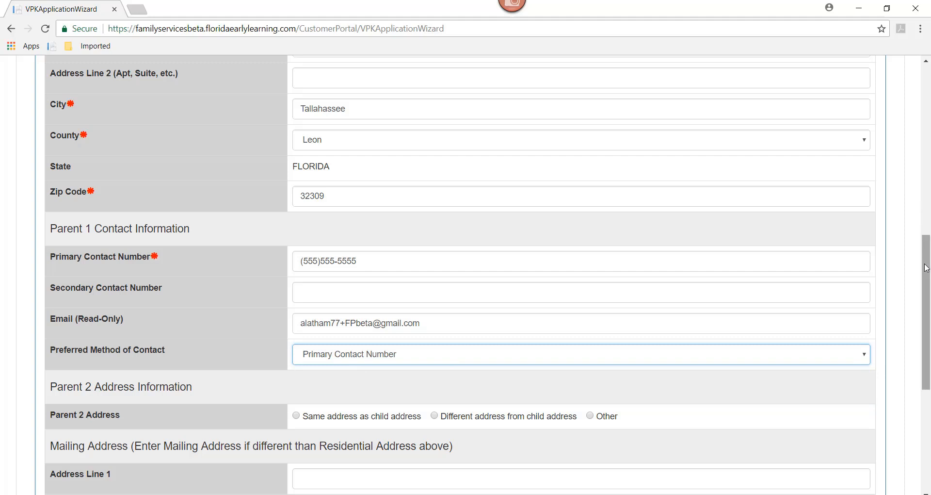
drag(927, 274, 927, 353)
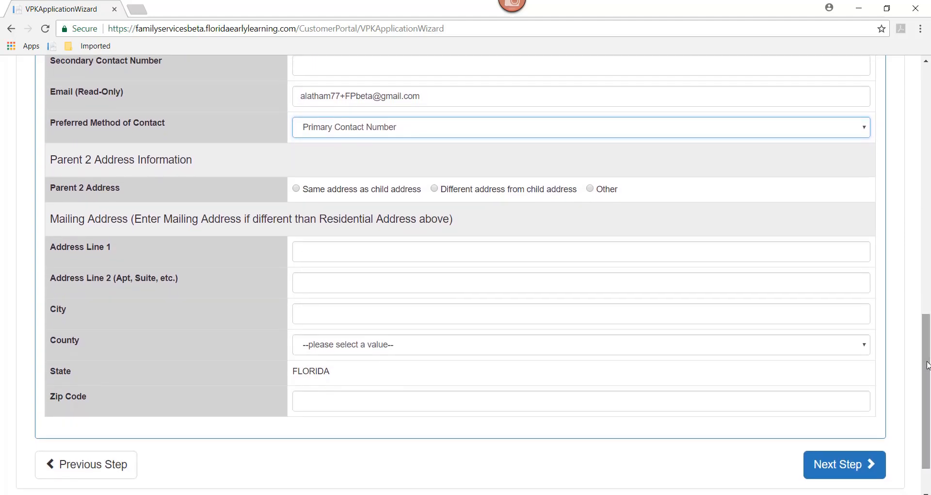
click(840, 473)
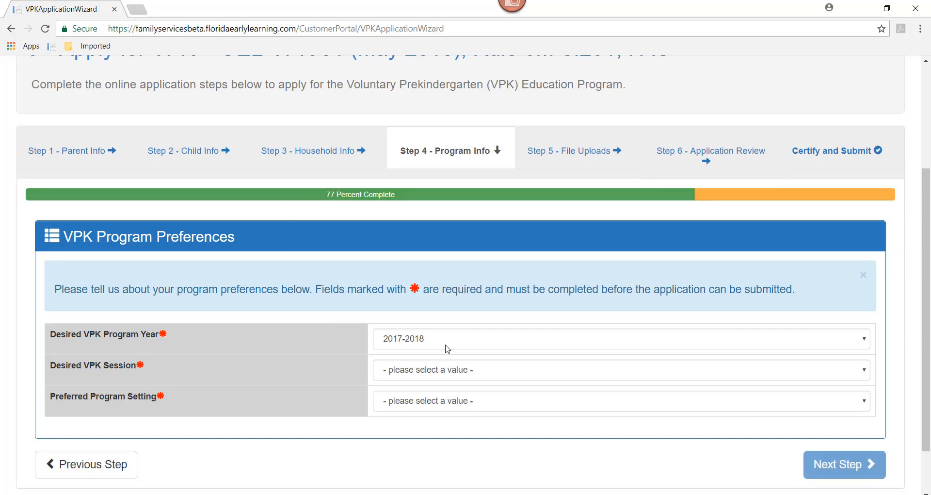
Step: Set the desired VPK session to School year (540 hours) and the program setting to Private provider, and proceed to File Uploads
click(443, 372)
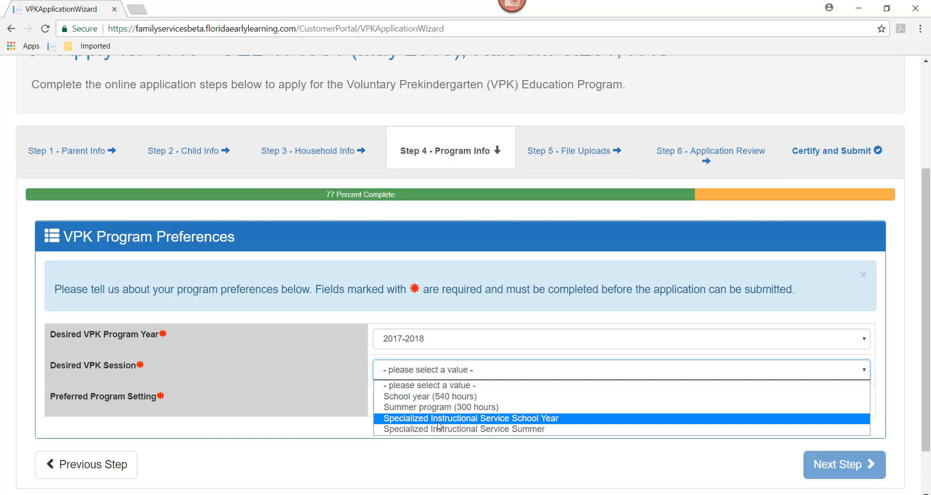
click(437, 396)
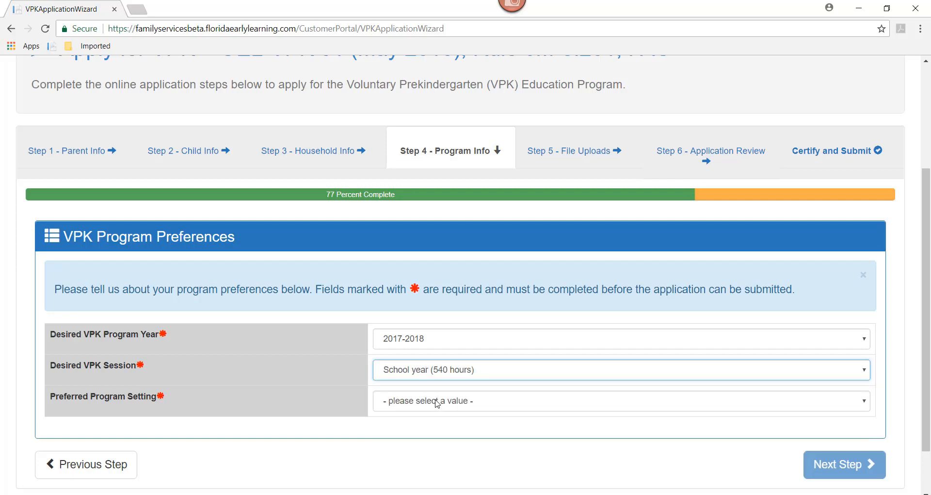
click(437, 401)
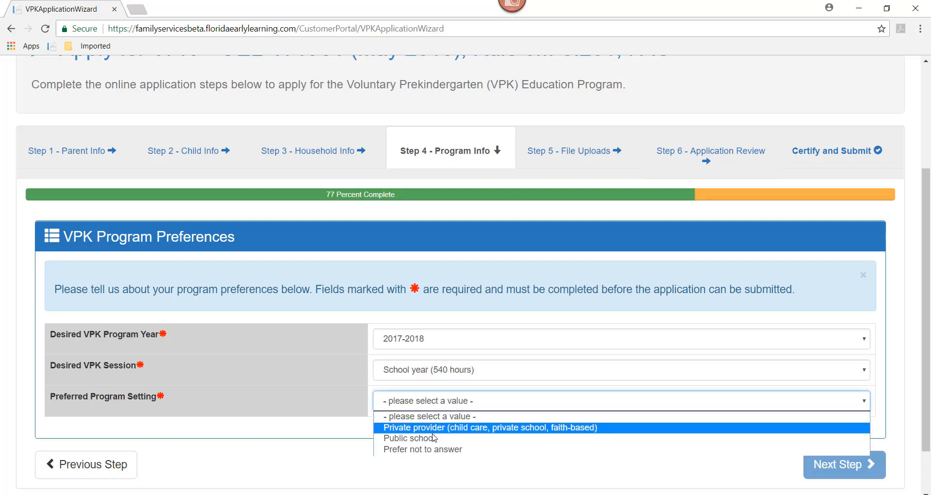
click(432, 428)
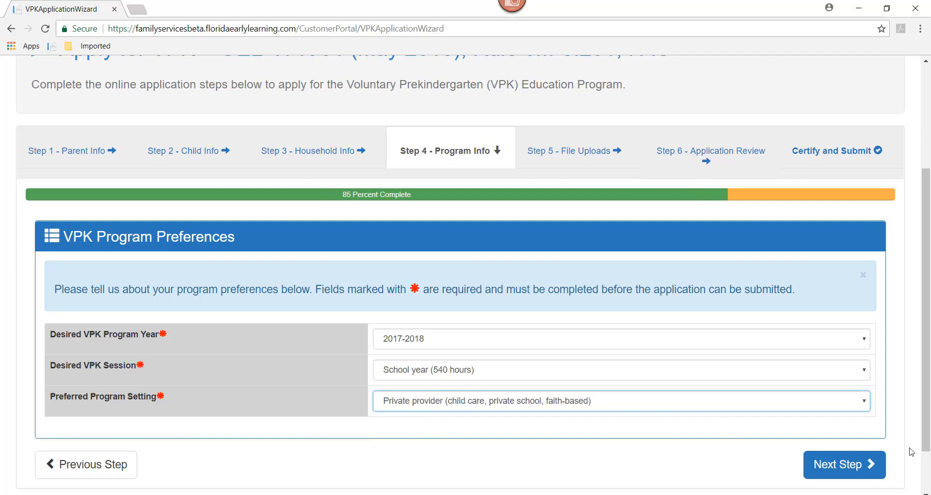
click(844, 467)
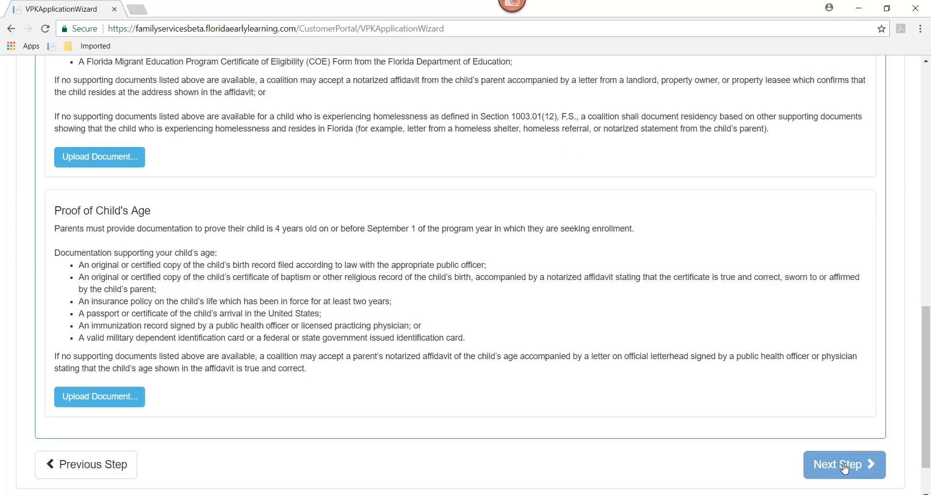
drag(921, 349, 929, 158)
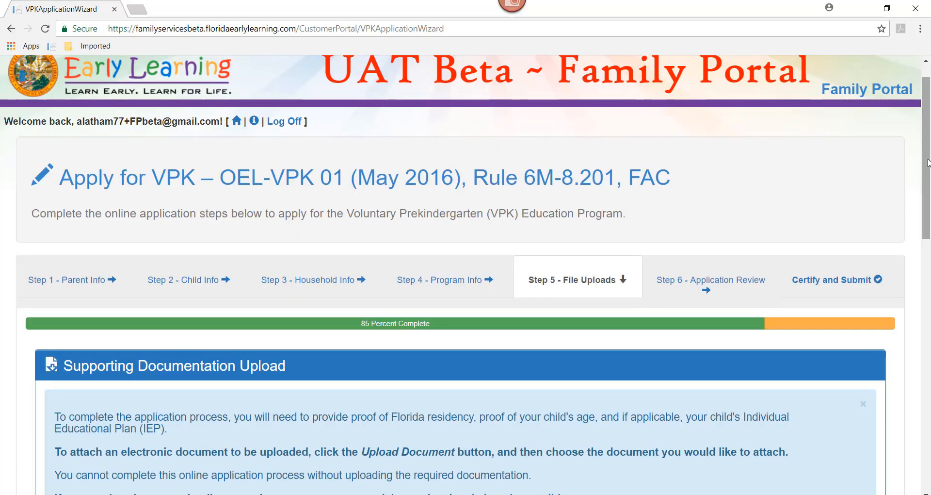
Step: Upload proof of residence.png from the Desktop as the Proof of Residence document
drag(929, 162, 929, 295)
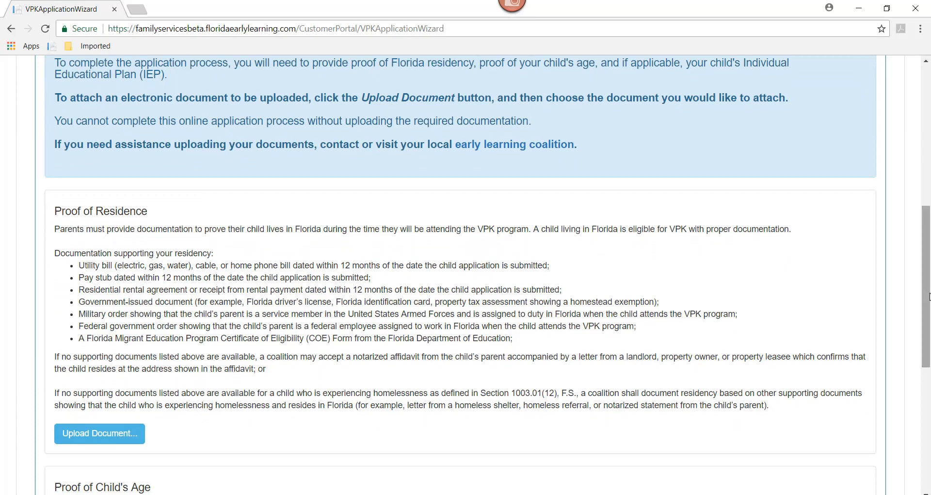
click(116, 438)
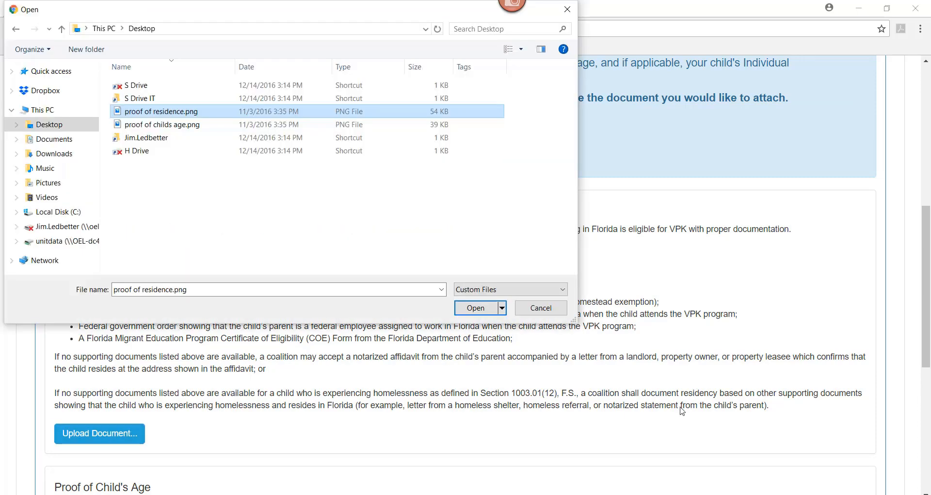
click(473, 311)
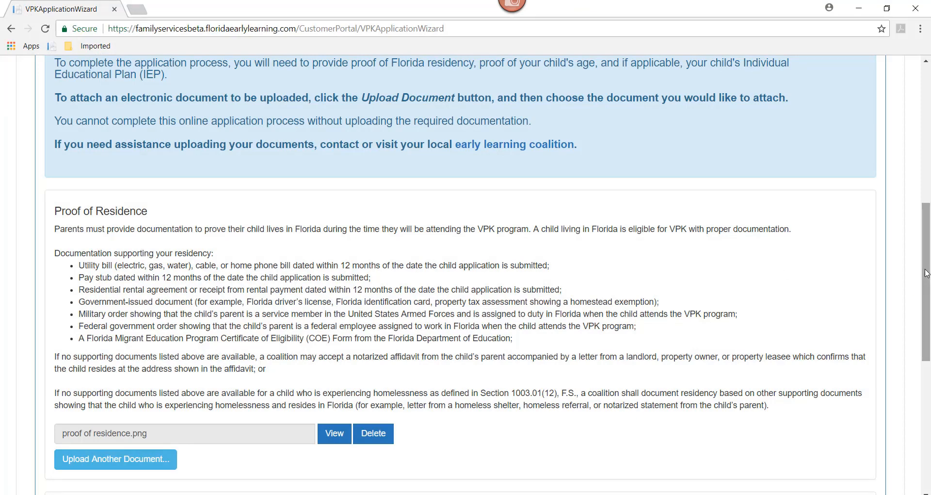
Step: Upload proof of childs age.png from the Desktop as the Proof of Child's Age document
drag(927, 287, 927, 376)
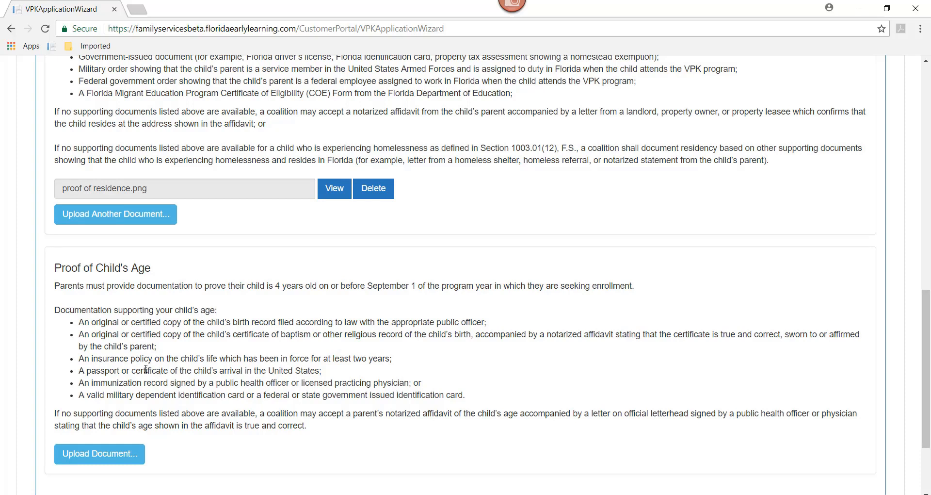
click(104, 456)
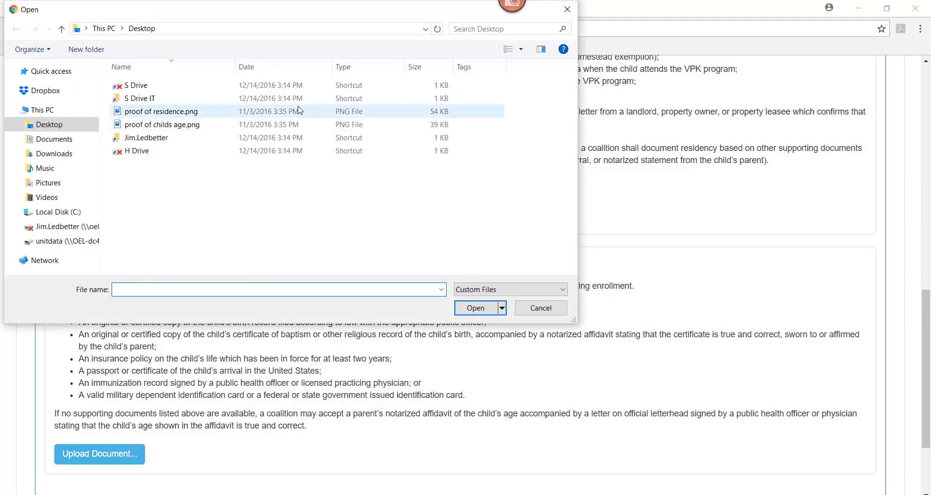
click(145, 126)
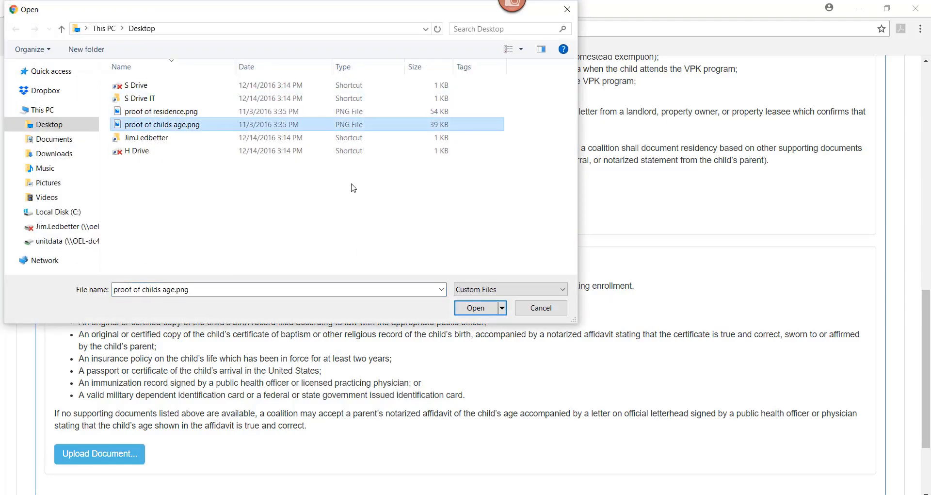
click(476, 305)
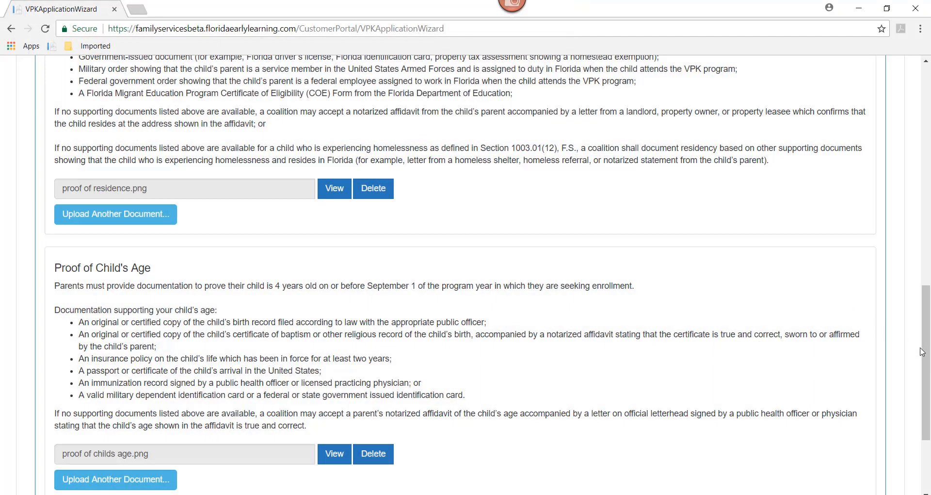
Step: Proceed from File Uploads to Application Review and check the entered information from the parent profile through the program preferences
drag(924, 353, 921, 244)
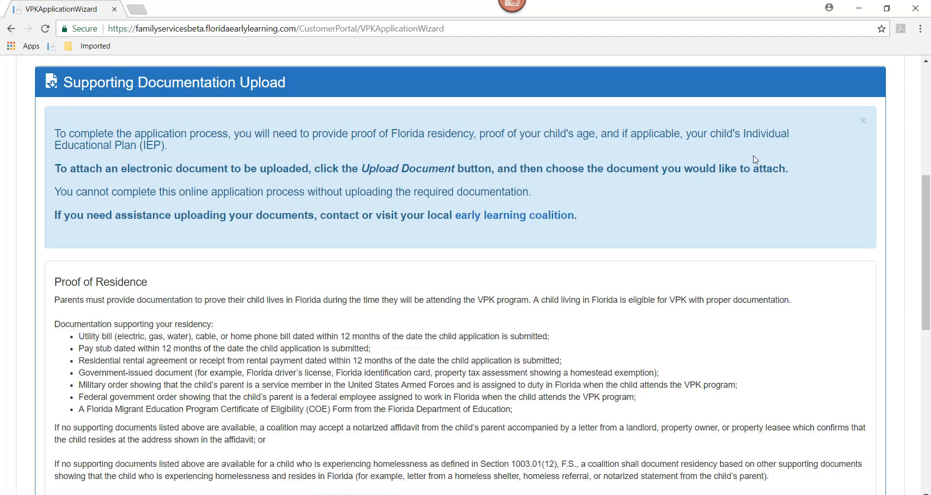
drag(929, 239, 929, 399)
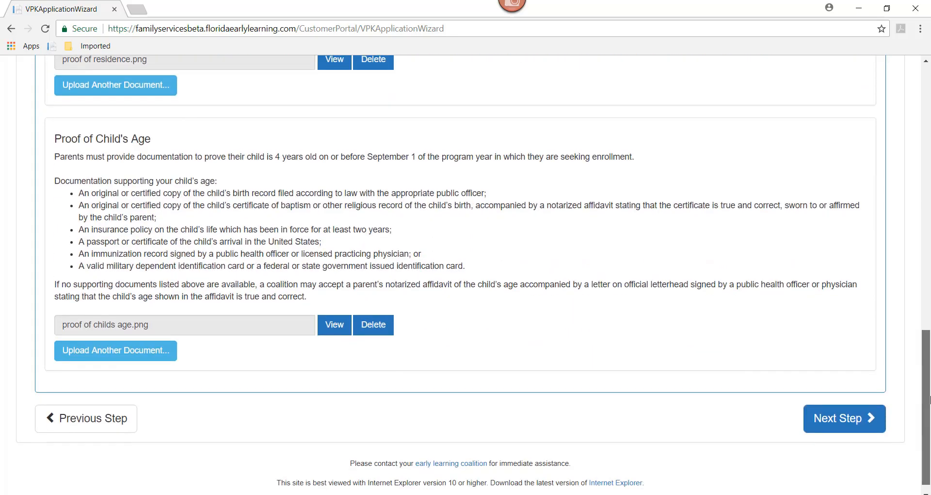
click(833, 428)
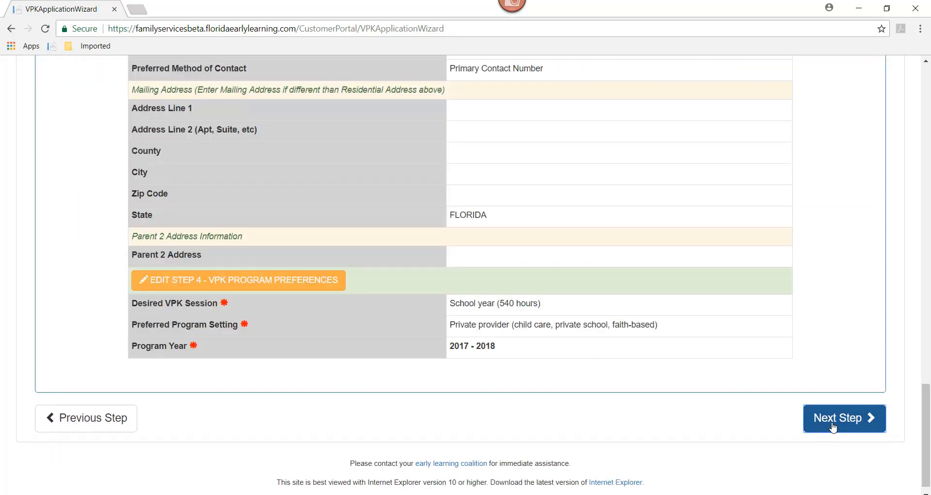
drag(924, 436, 911, 170)
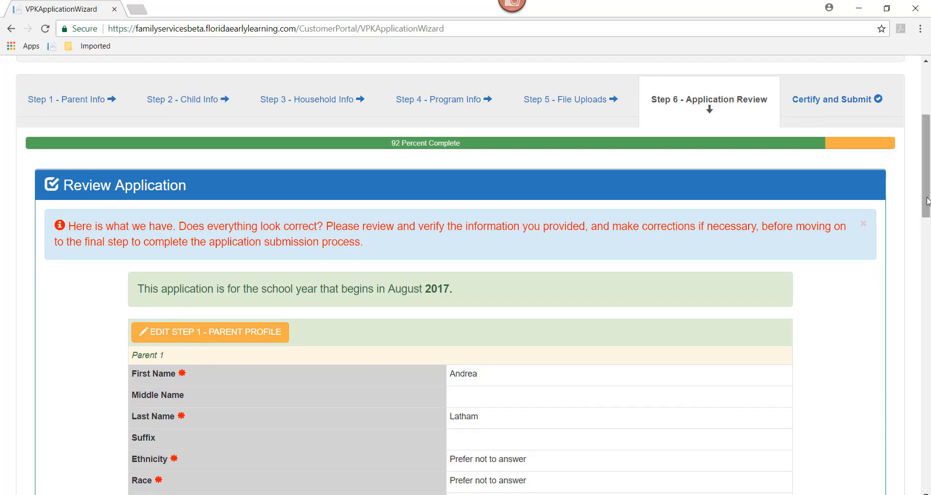
drag(928, 202, 929, 449)
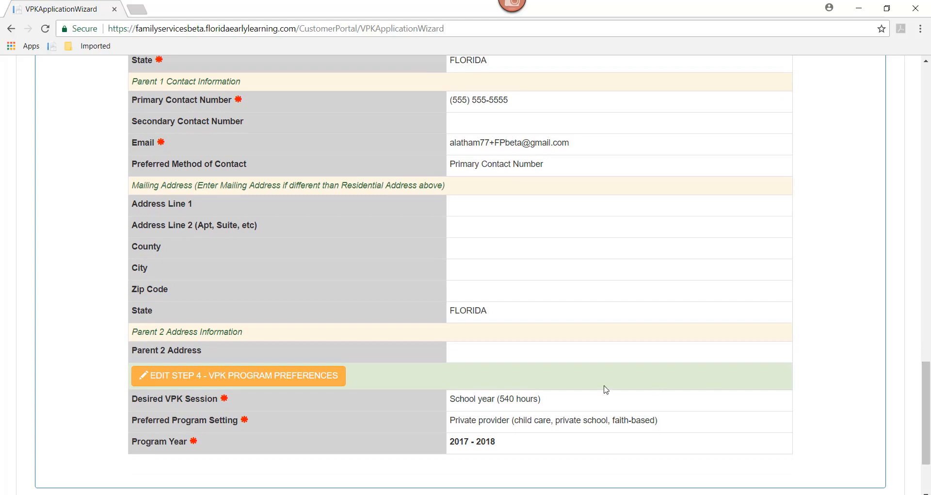
Step: Open the Step 4 VPK program preferences for editing from the review, and return to Application Review without changing them
click(194, 381)
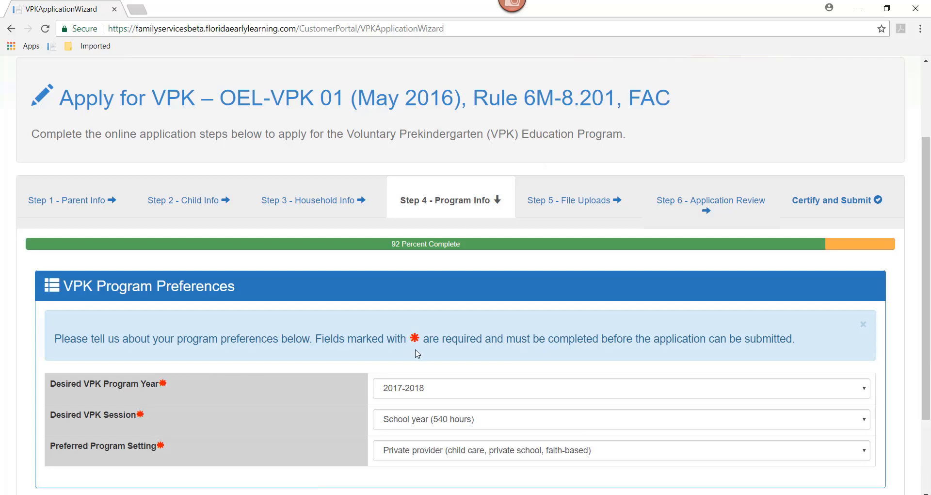
scroll(930, 265, down, 3)
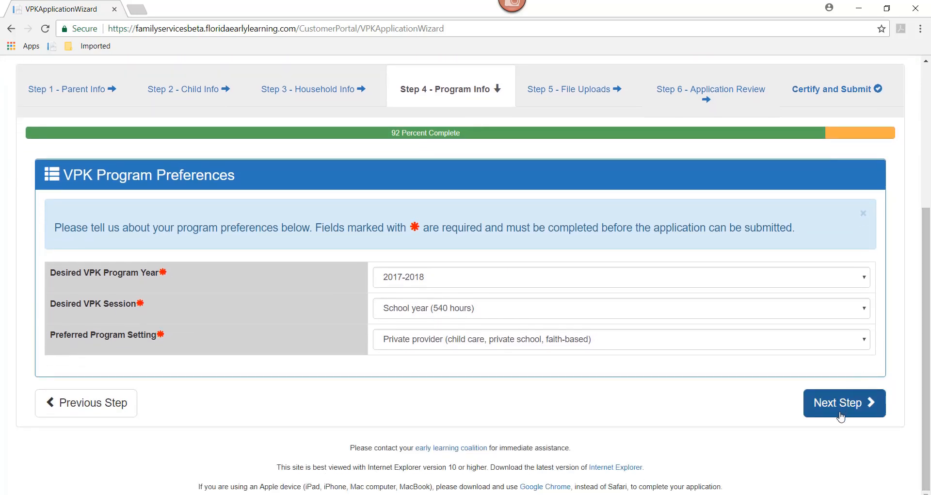
click(839, 413)
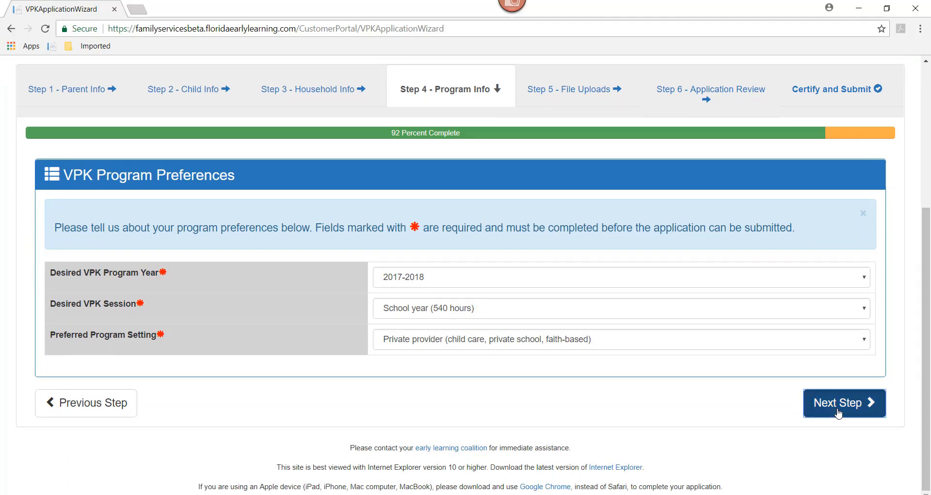
click(737, 94)
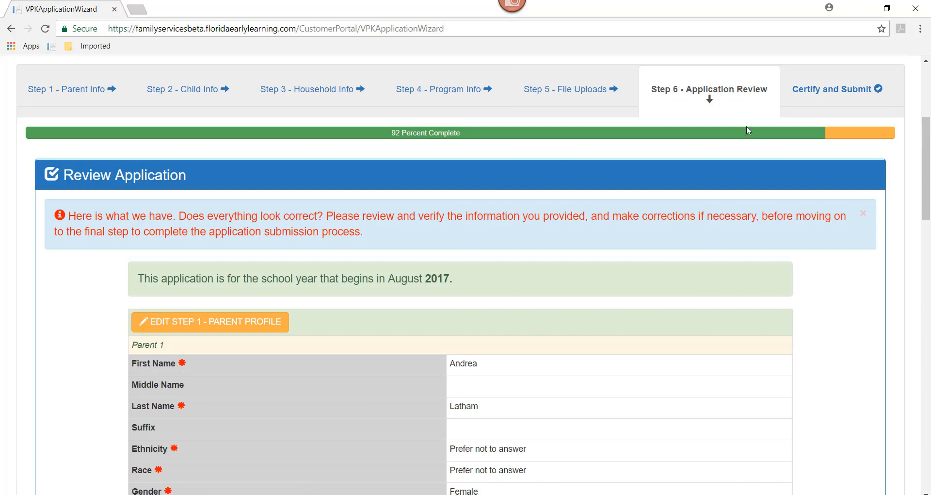
Step: Go through the rest of the application review and proceed to Certify and Submit
scroll(926, 229, down, 2)
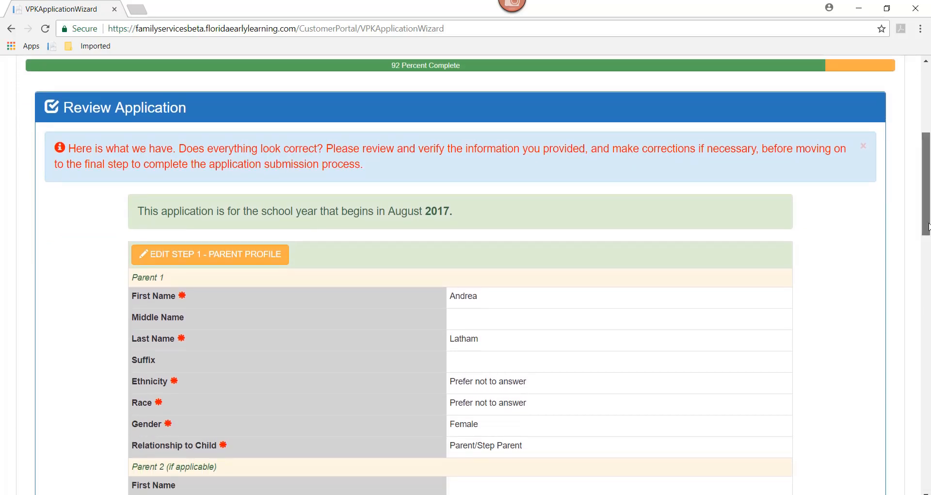
drag(925, 223, 927, 475)
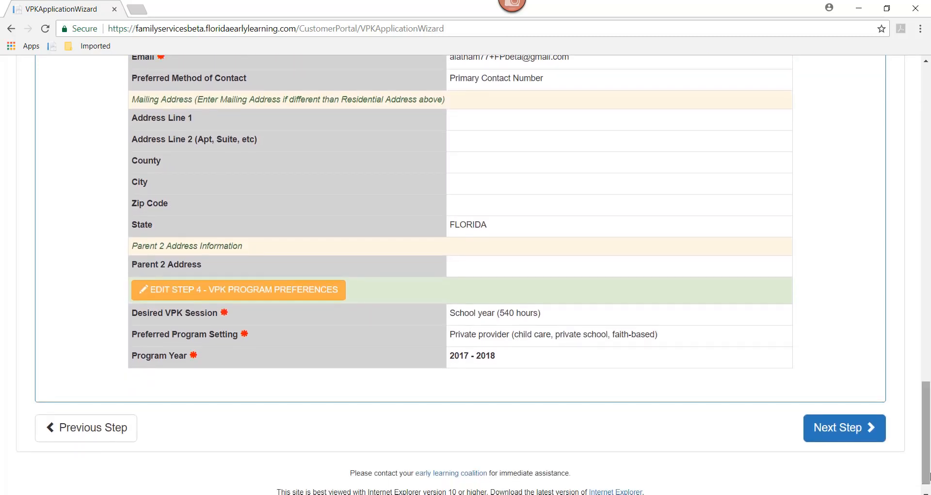
click(857, 437)
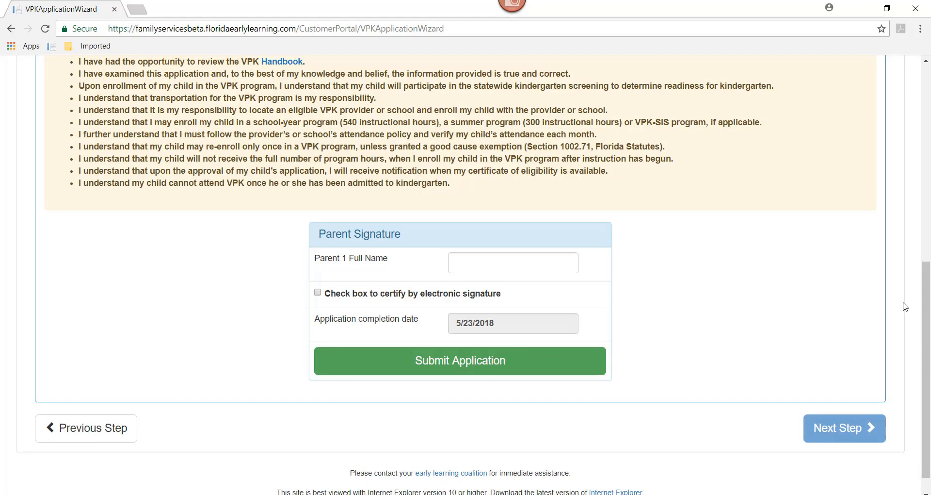
Step: Read the certification statements, sign with Parent 1's full name, certify by electronic signature, and submit the application
drag(926, 322, 927, 173)
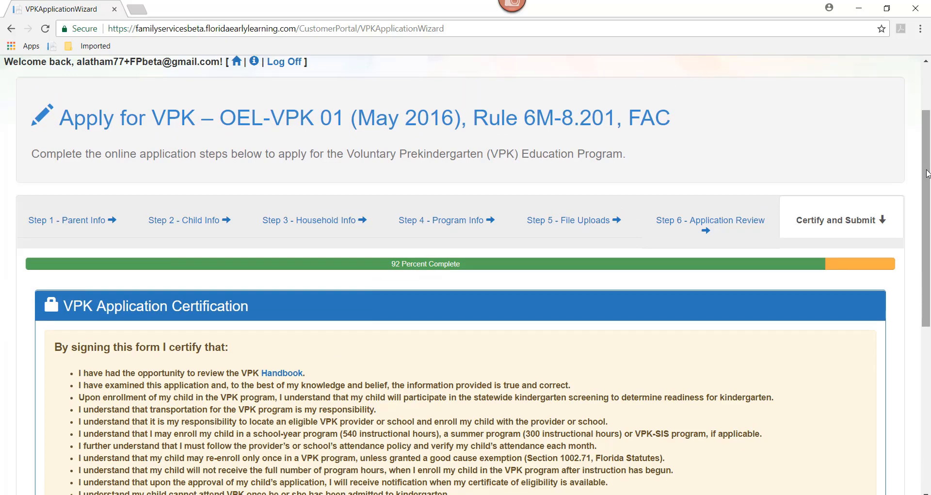
scroll(379, 232, down, 2)
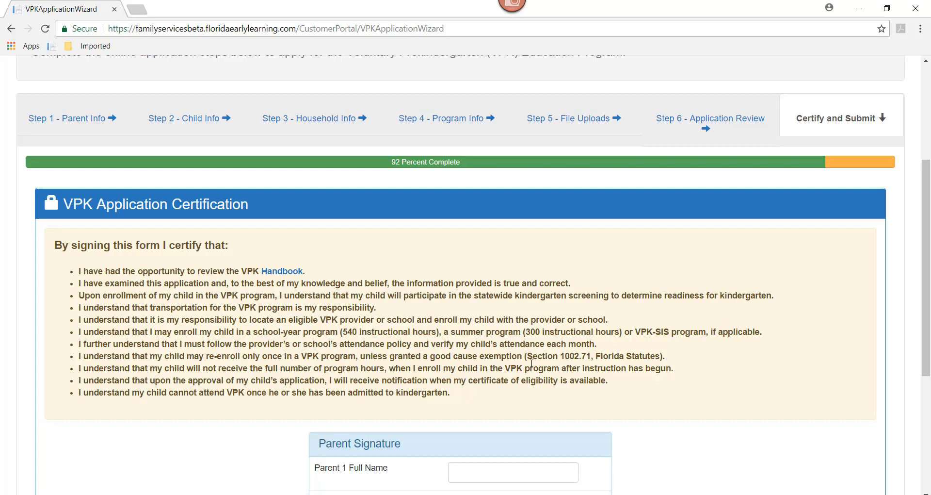
scroll(927, 292, down, 2)
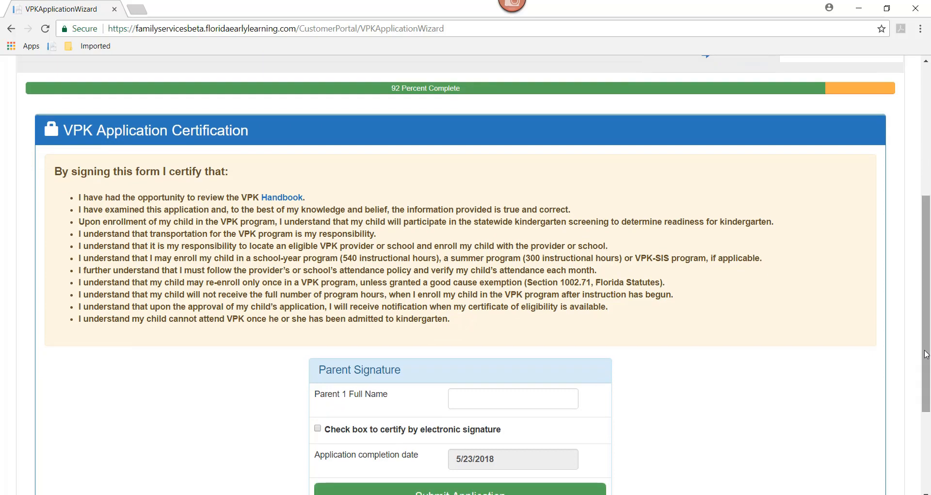
click(458, 397)
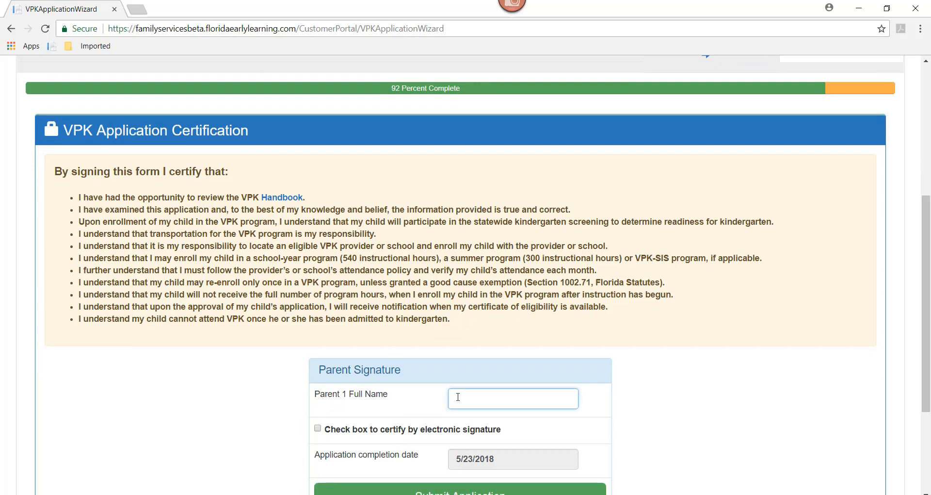
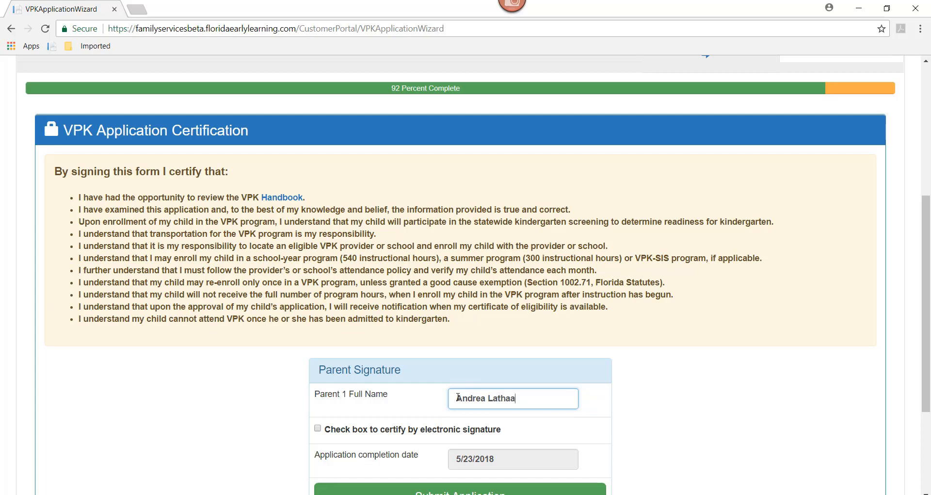
click(318, 429)
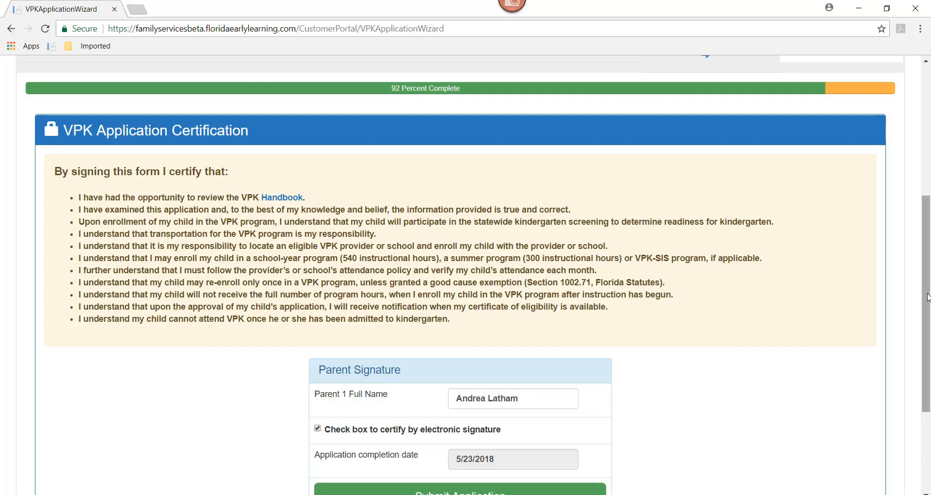
scroll(928, 296, down, 1)
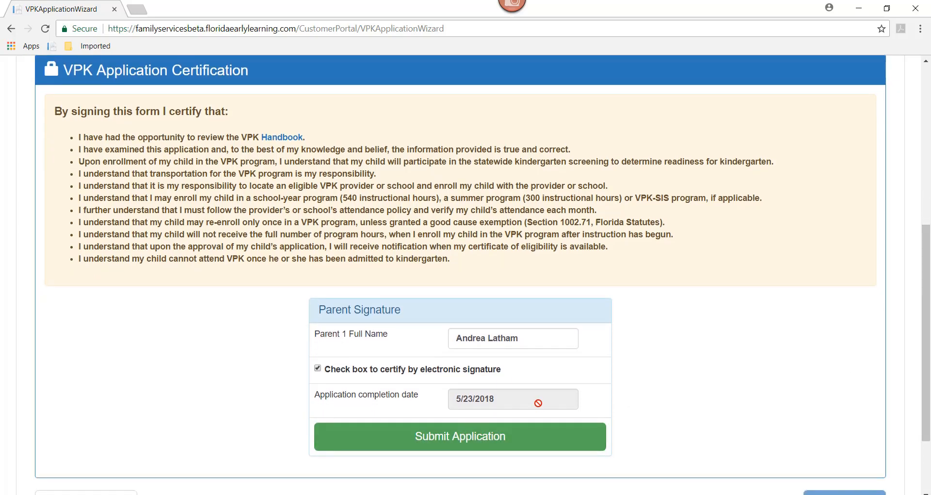
click(457, 445)
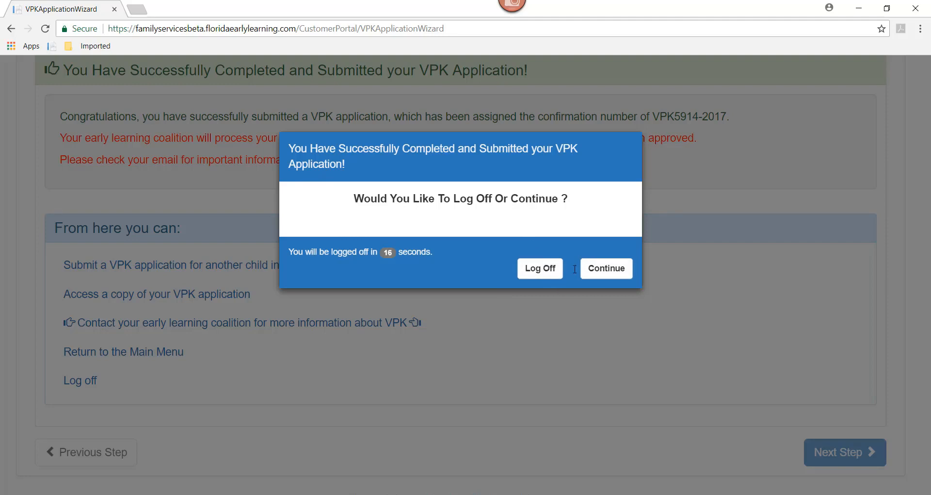
Step: Continue the session instead of logging off, and return to the Family Profile's list of existing VPK applications
click(616, 275)
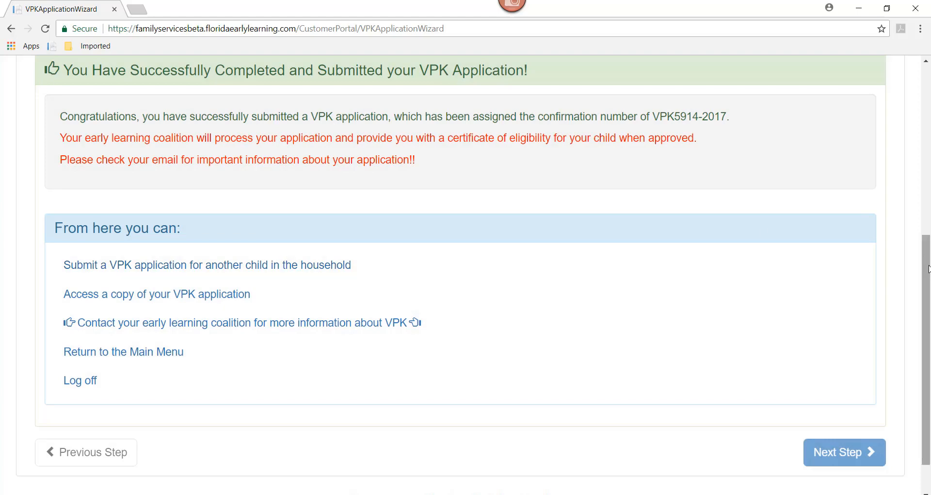
drag(929, 269, 929, 161)
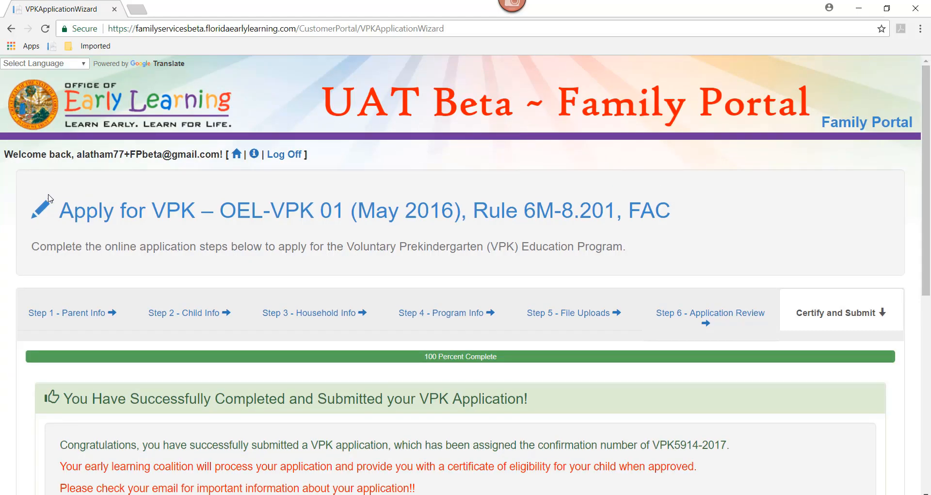
click(236, 155)
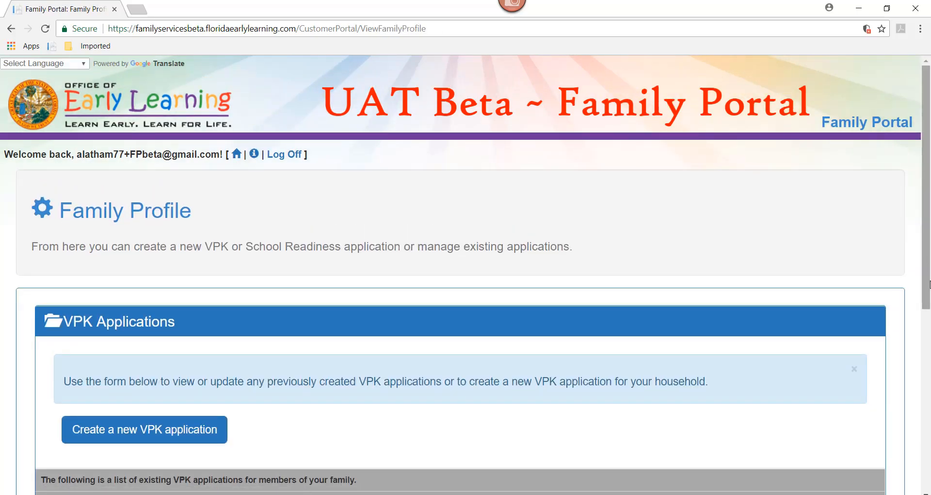
drag(929, 284, 929, 361)
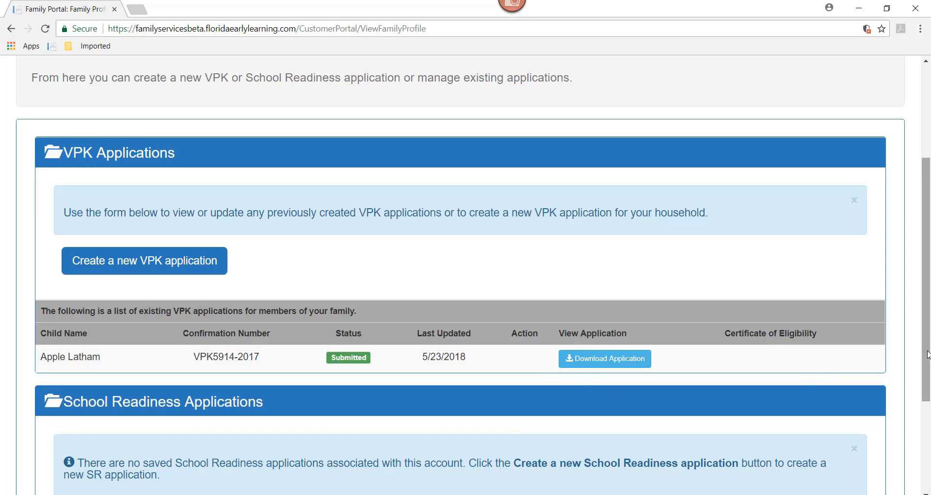
scroll(927, 356, down, 1)
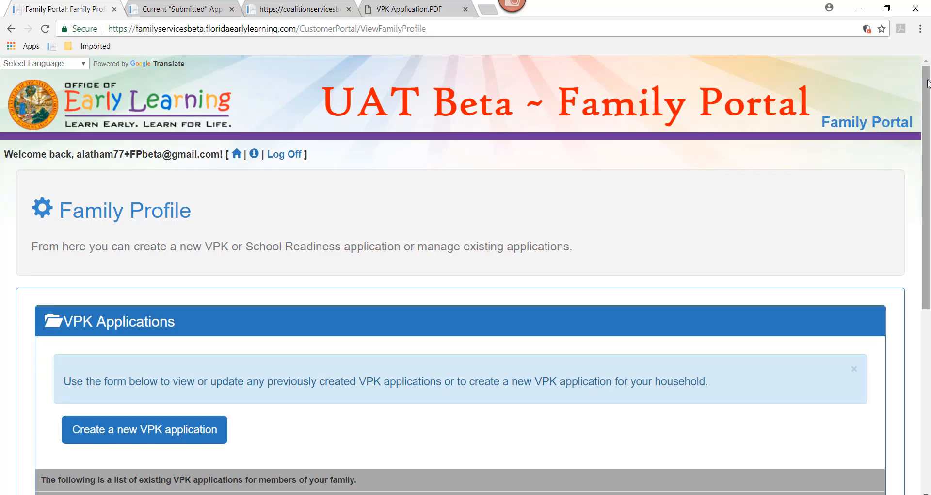
Step: Download the eligibility certificate for the child's approved VPK application, and open VPK Certificate.pdf to read it
scroll(928, 87, down, 2)
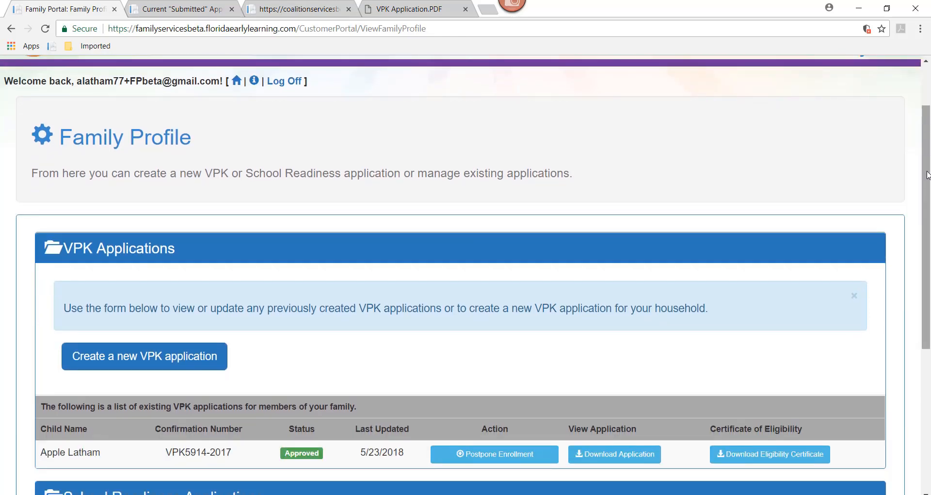
scroll(928, 172, down, 1)
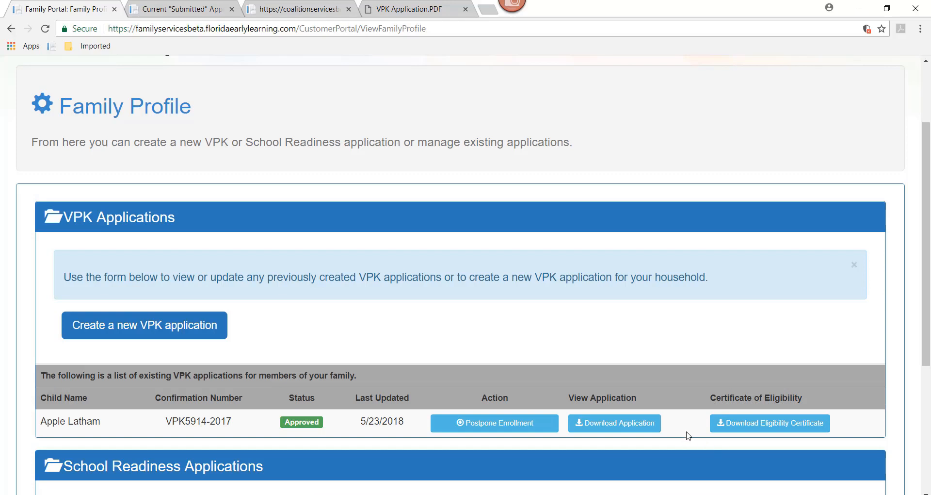
click(730, 427)
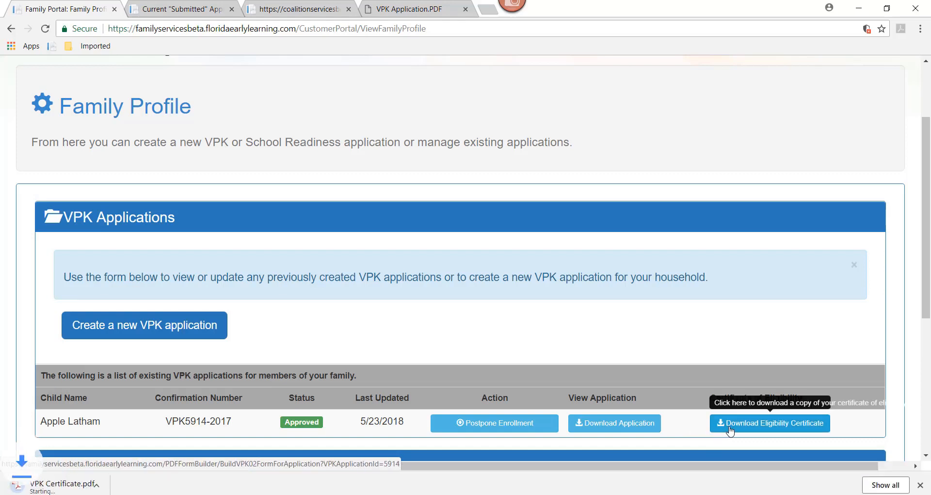
click(65, 484)
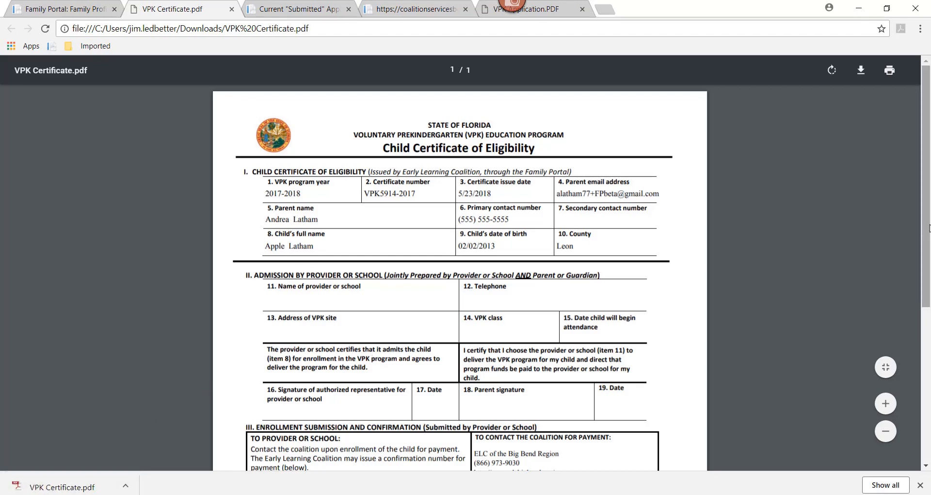
drag(926, 304, 920, 312)
drag(921, 317, 920, 394)
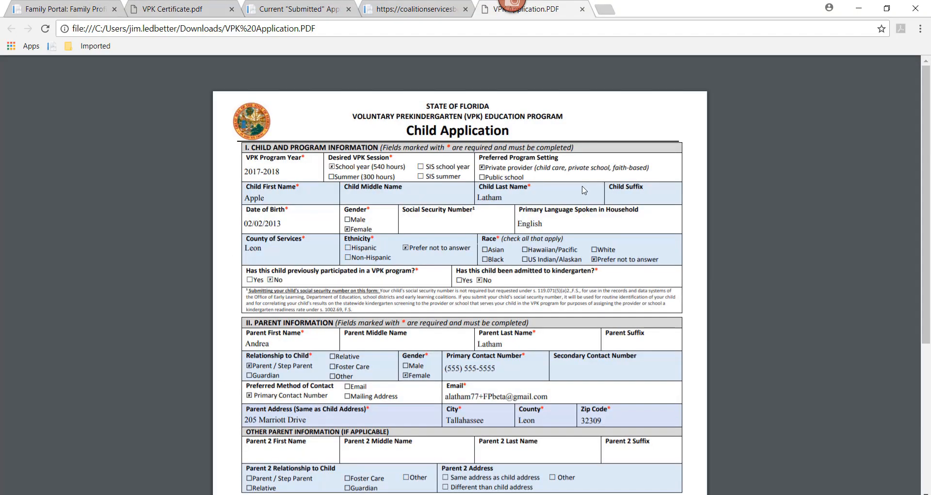